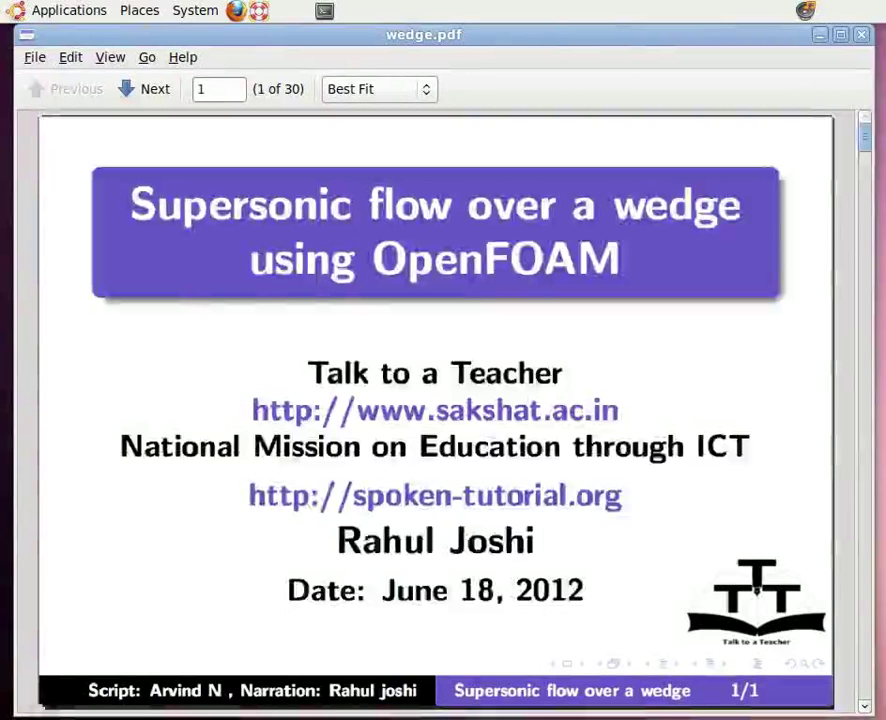
# Step: Advance wedge.pdf to page 9, listing Ubuntu 10.04, OpenFOAM 2.1.0 and ParaView 3.12.0
pyautogui.press('pagedown')
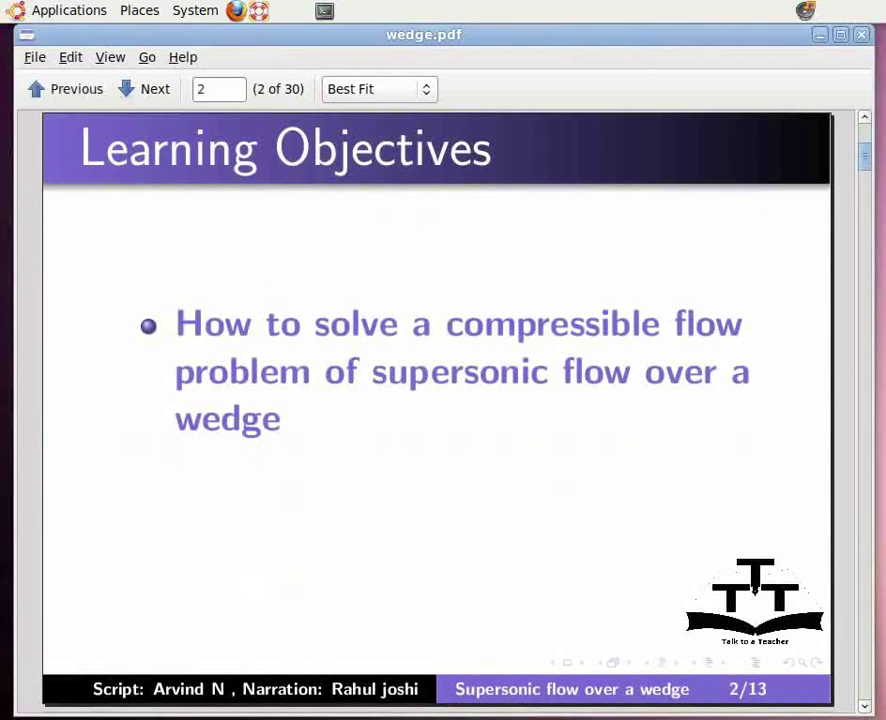
pyautogui.press('pagedown')
pyautogui.press('pagedown')
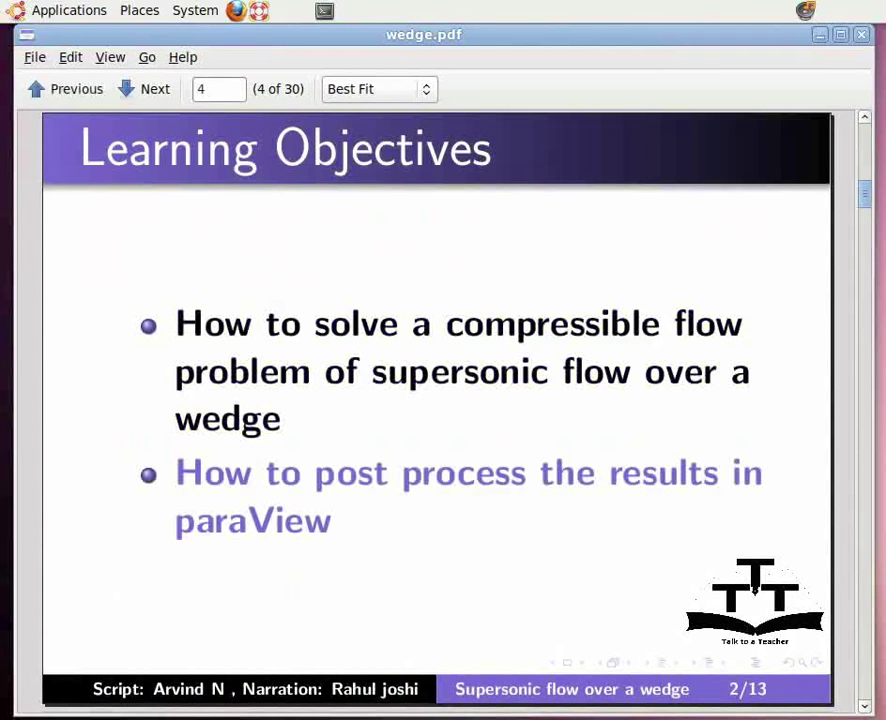
pyautogui.press('pagedown')
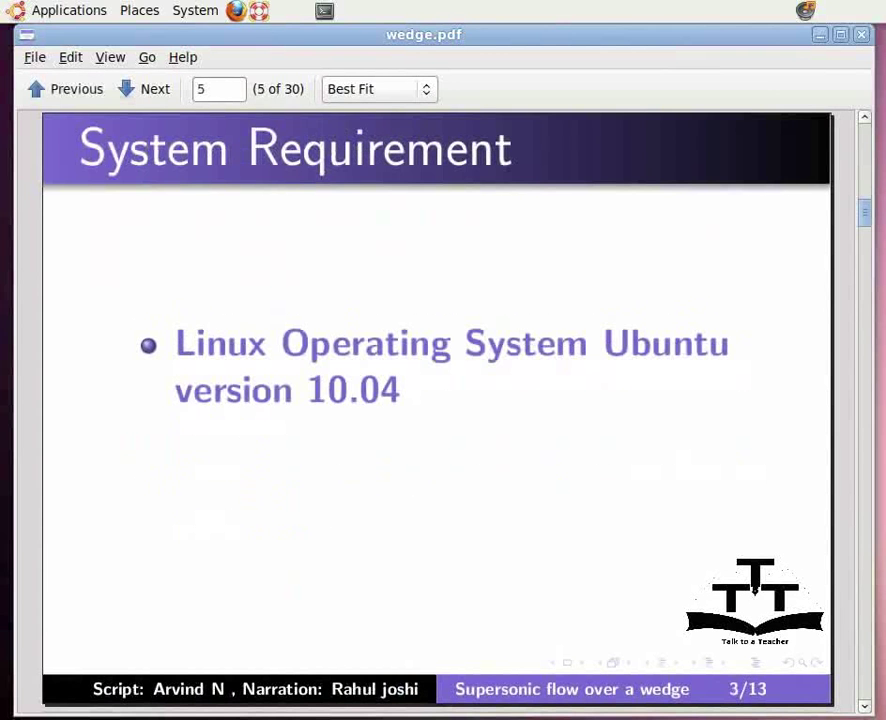
pyautogui.press('pagedown')
pyautogui.press('pagedown')
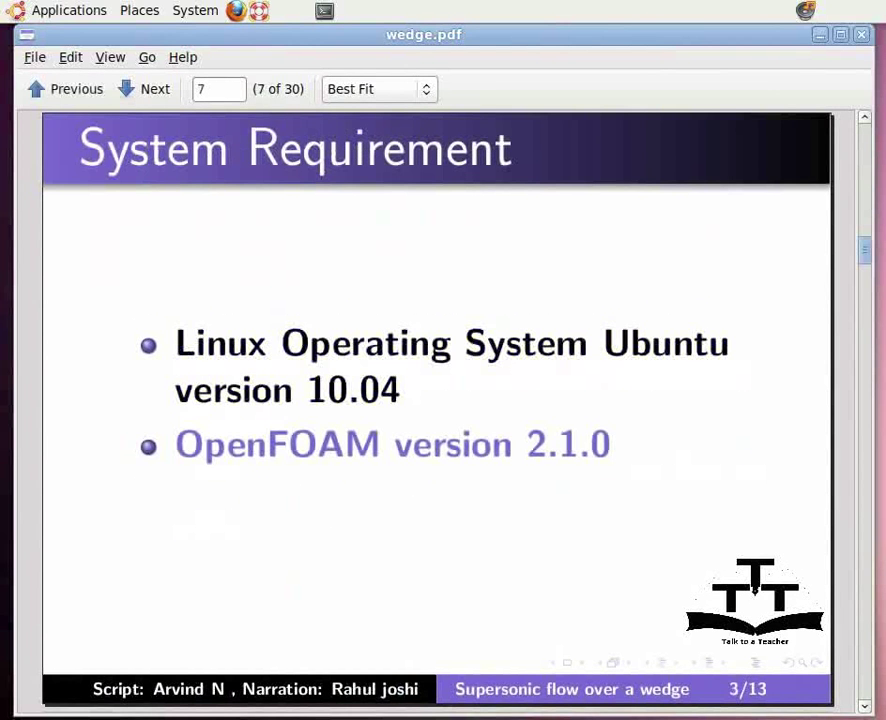
pyautogui.press('pagedown')
pyautogui.press('pagedown')
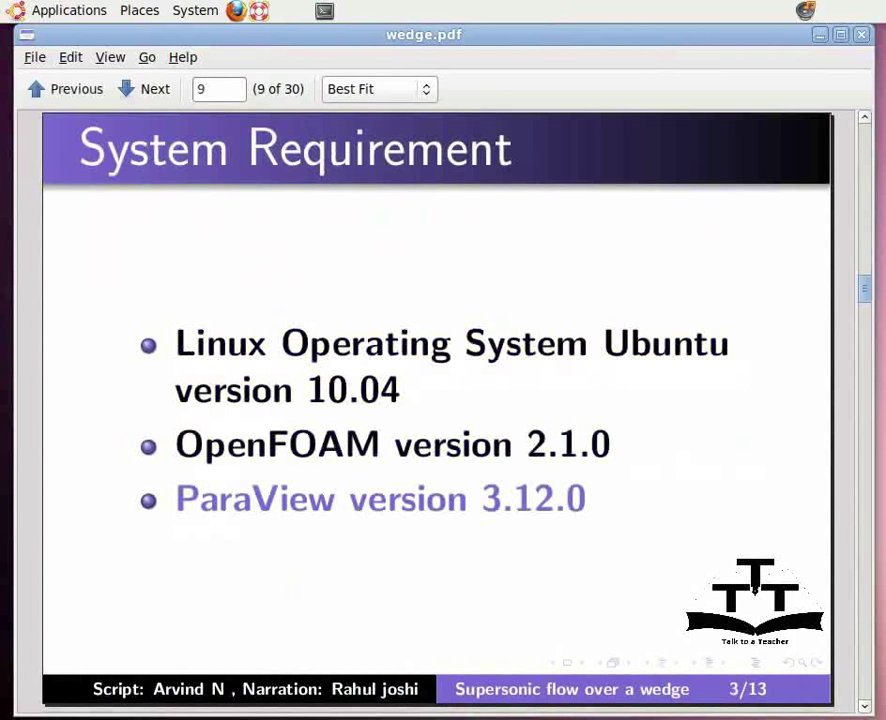
# Step: Advance past the Gas dynamics prerequisite to the 15° wedge Geometry slide on page 13
pyautogui.press('pagedown')
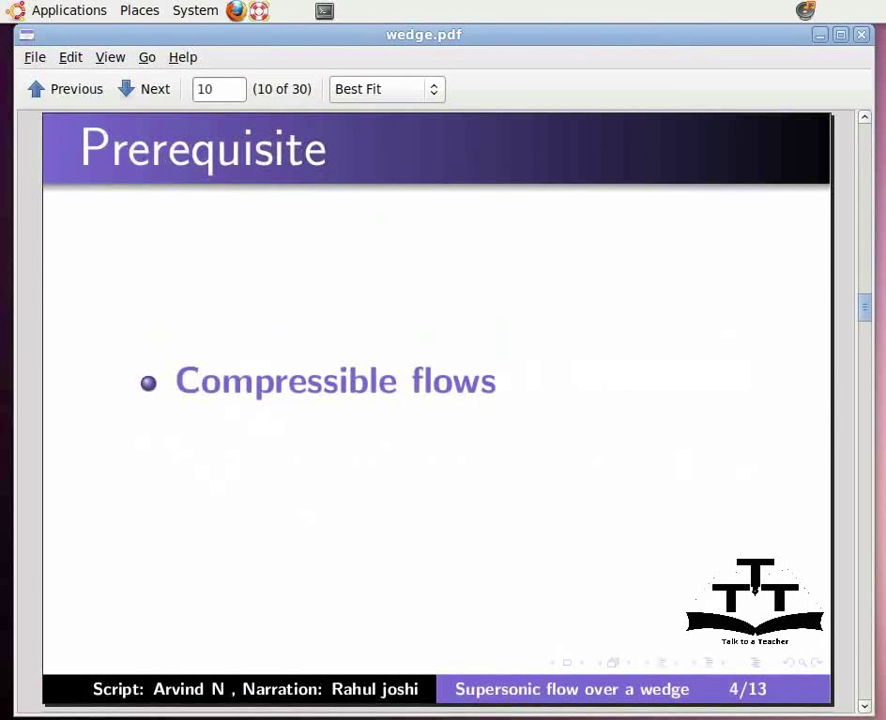
pyautogui.press('pagedown')
pyautogui.press('pagedown')
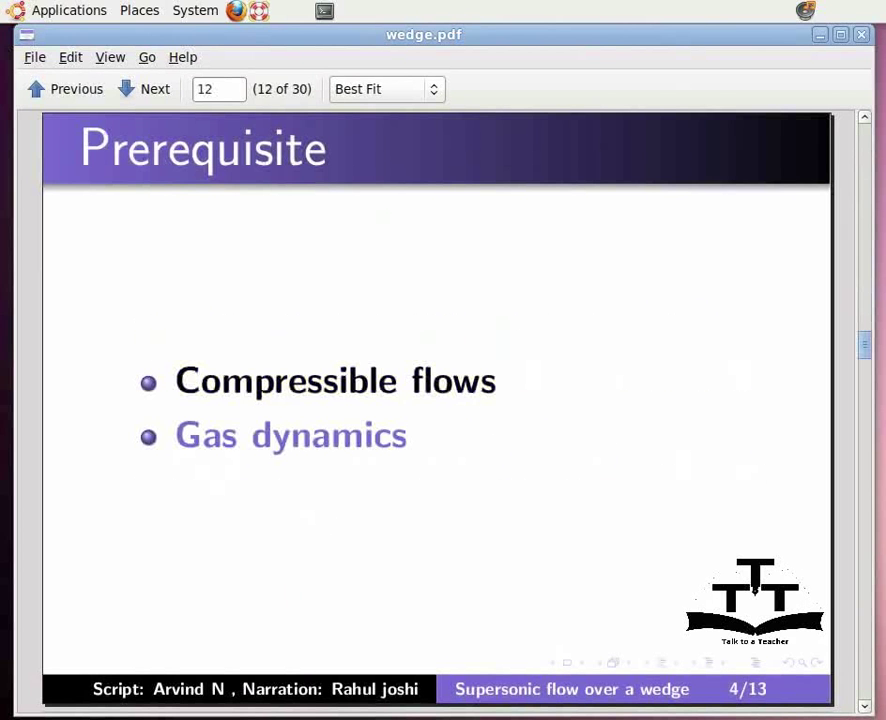
pyautogui.press('pagedown')
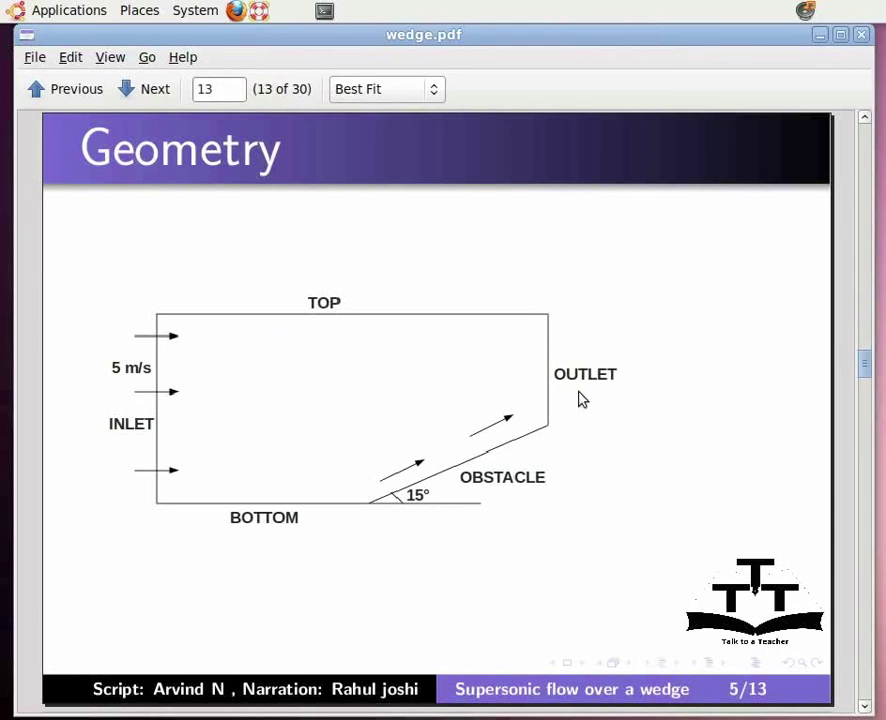
# Step: Read the rhoCentralFoam Kurganov–Tadmor solver slide, then switch to the terminal
pyautogui.press('pagedown')
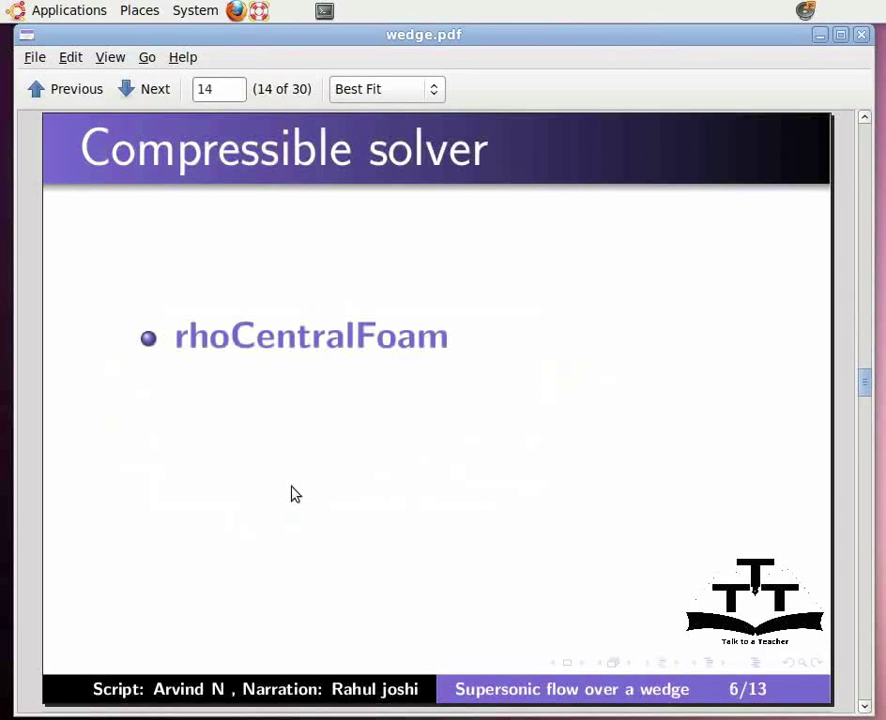
pyautogui.press('pagedown')
pyautogui.press('pagedown')
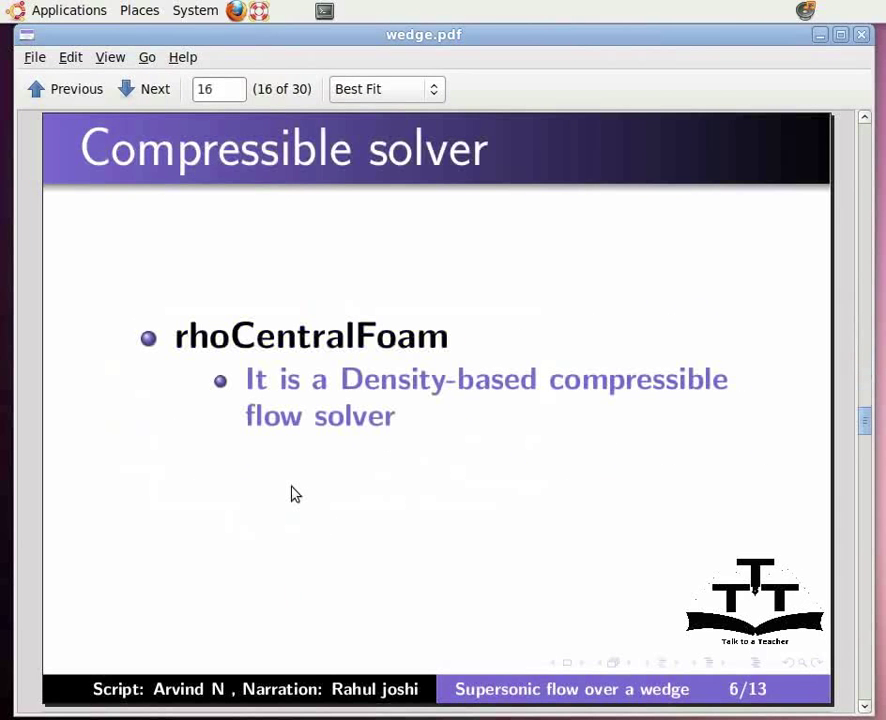
pyautogui.press('pagedown')
pyautogui.press('pagedown')
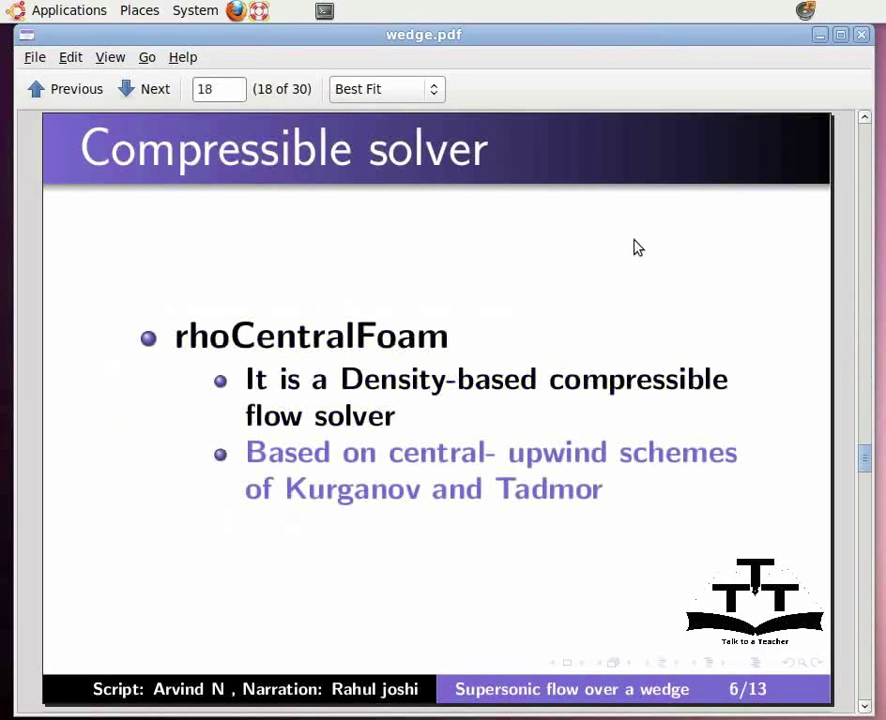
pyautogui.hotkey('alt', 'Tab')
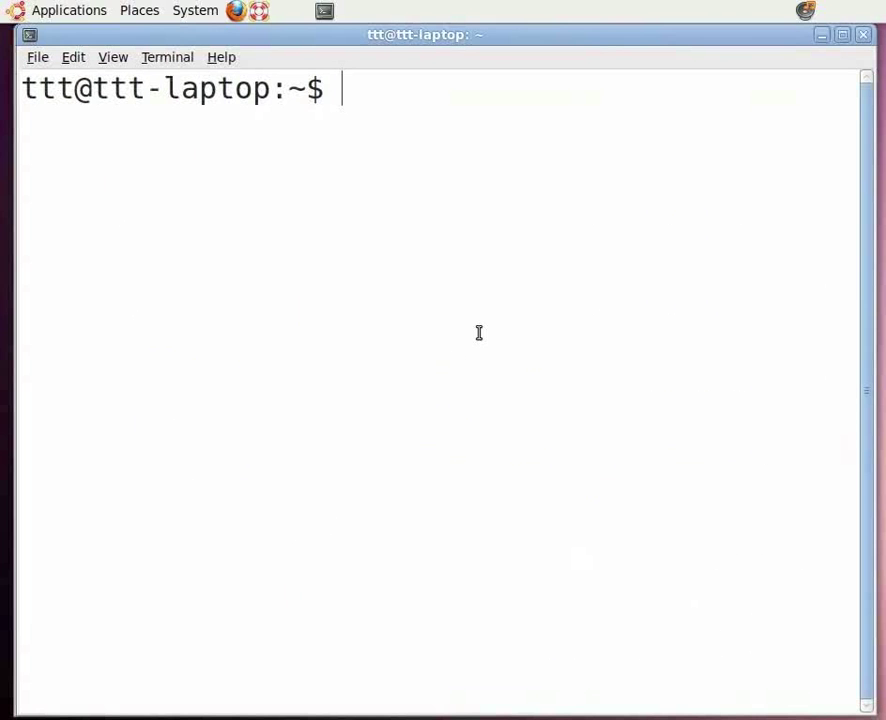
# Step: Use run, then cd into tutorials/compressible/rhoCentralFoam/wedge15Ma5
pyautogui.write('run')
pyautogui.press('Return')
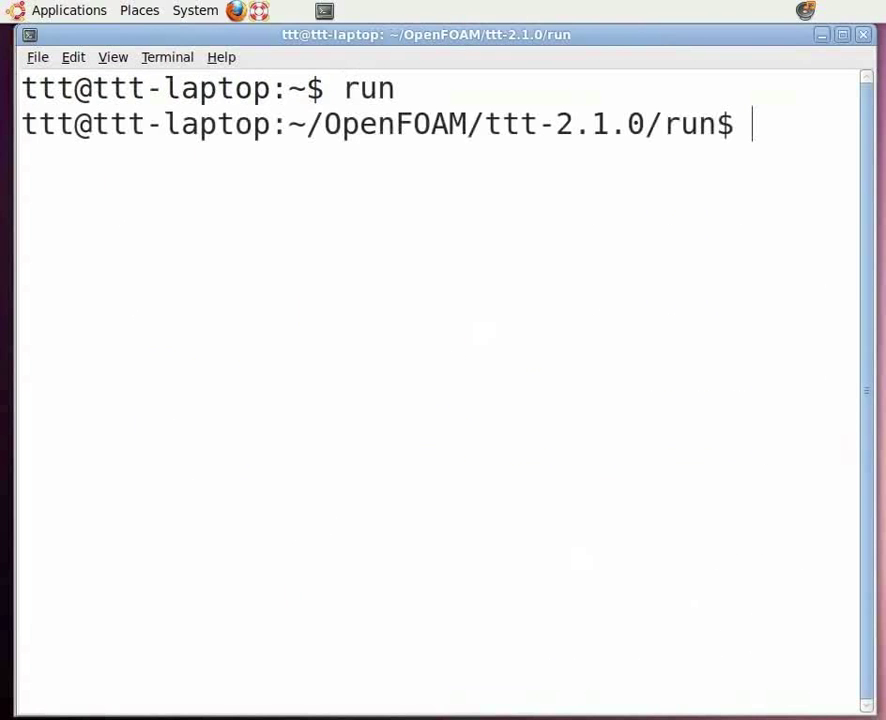
pyautogui.write('cd tu')
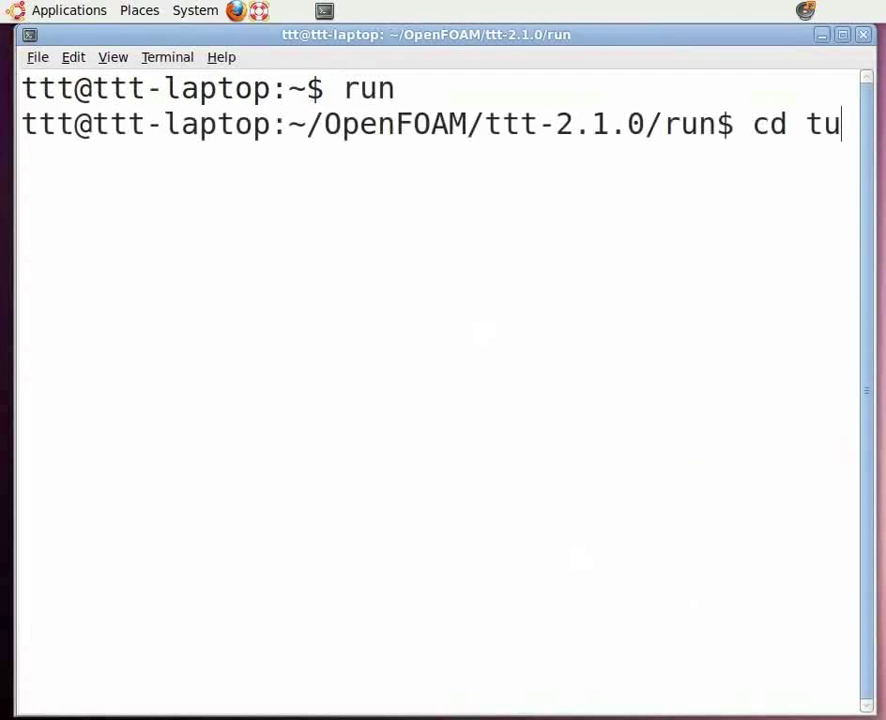
pyautogui.write('tor')
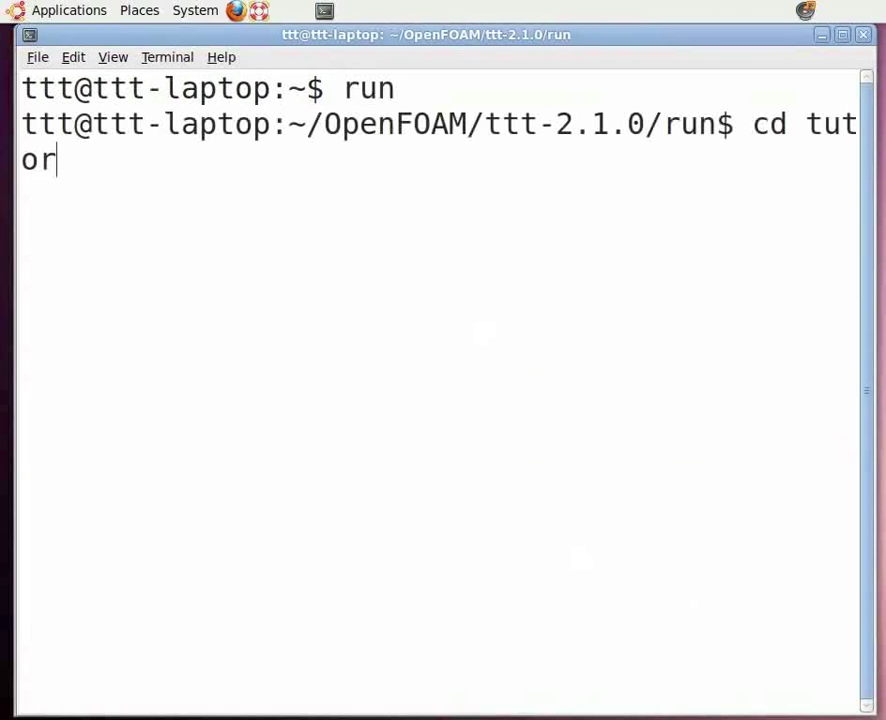
pyautogui.write('ials')
pyautogui.press('Return')
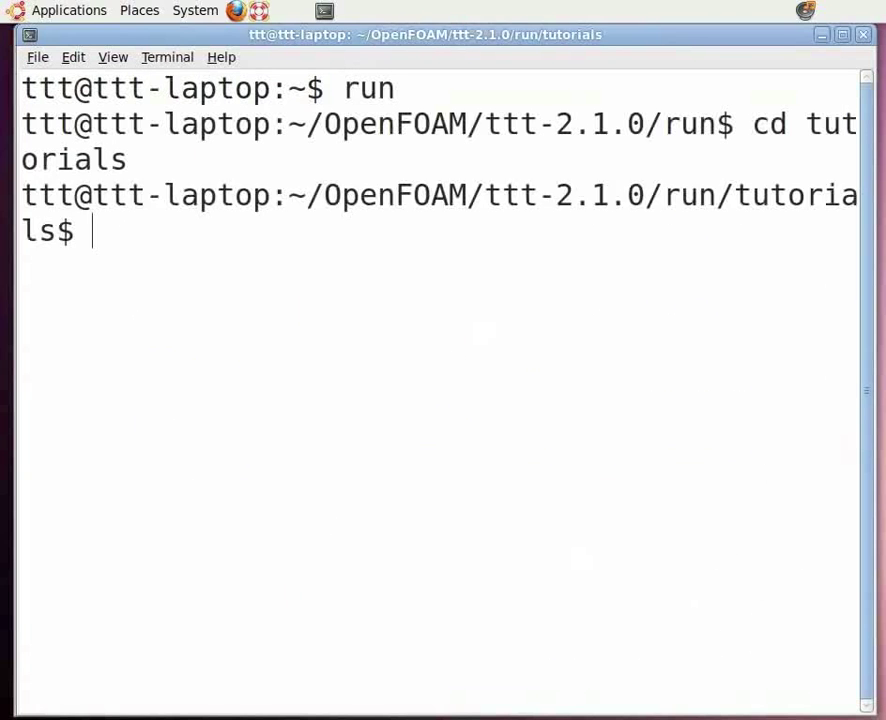
pyautogui.write('cd ')
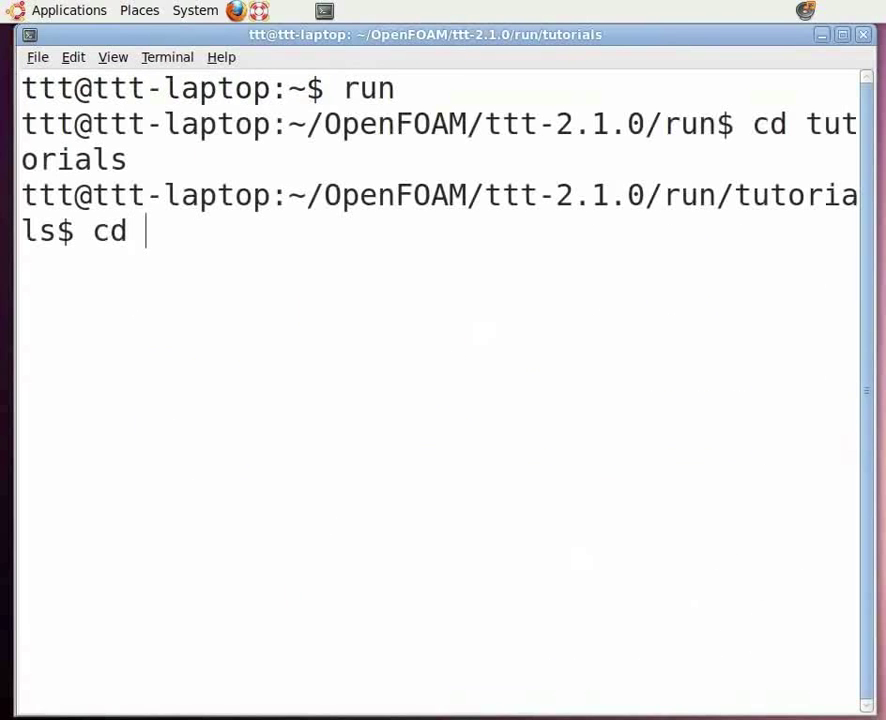
pyautogui.write('c"omprES".lower()ompres')
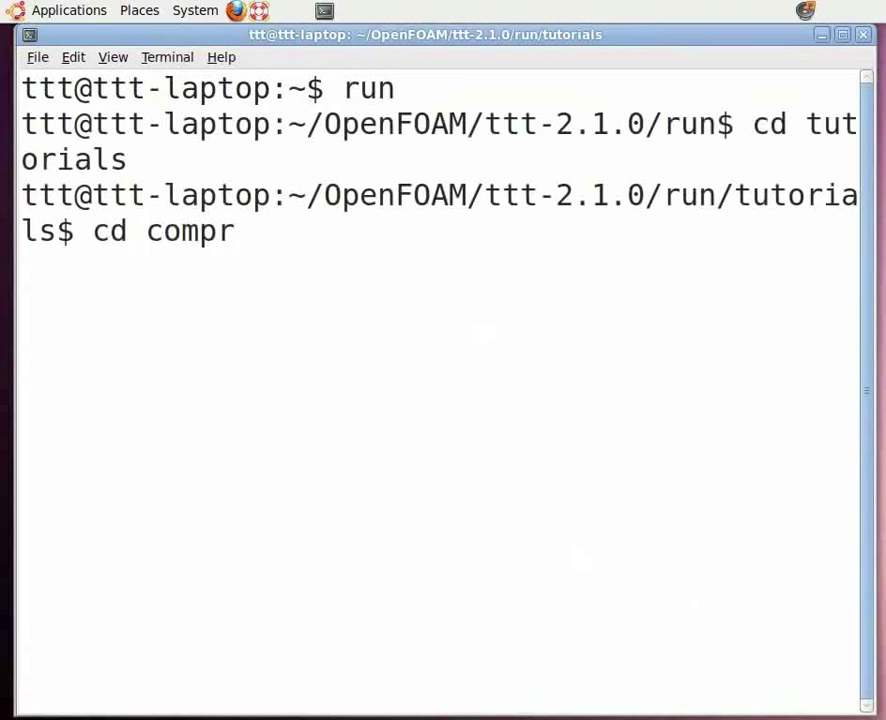
pyautogui.write('sible')
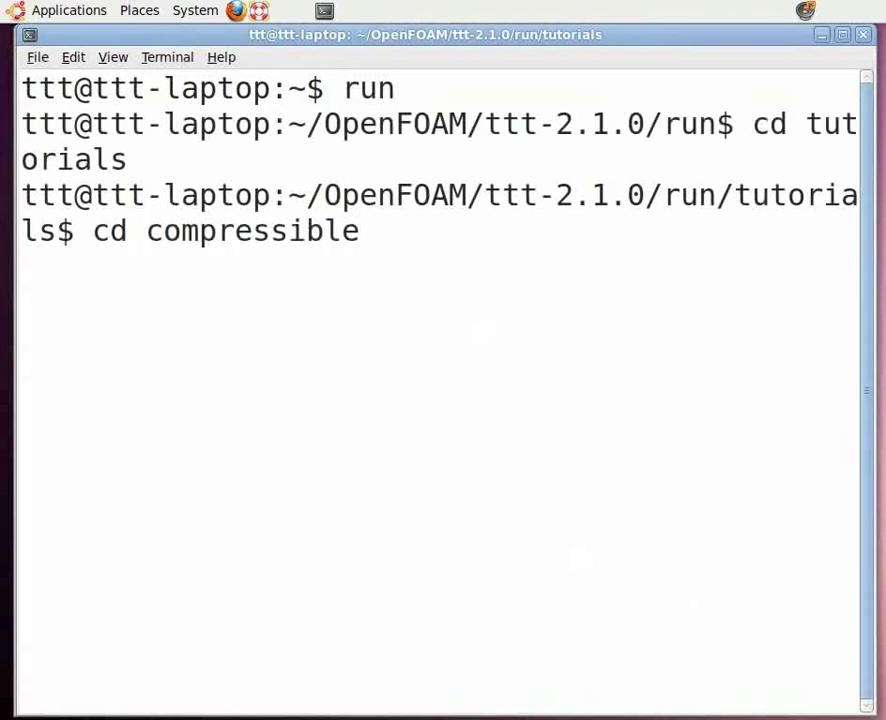
pyautogui.press('Return')
pyautogui.write('cd ')
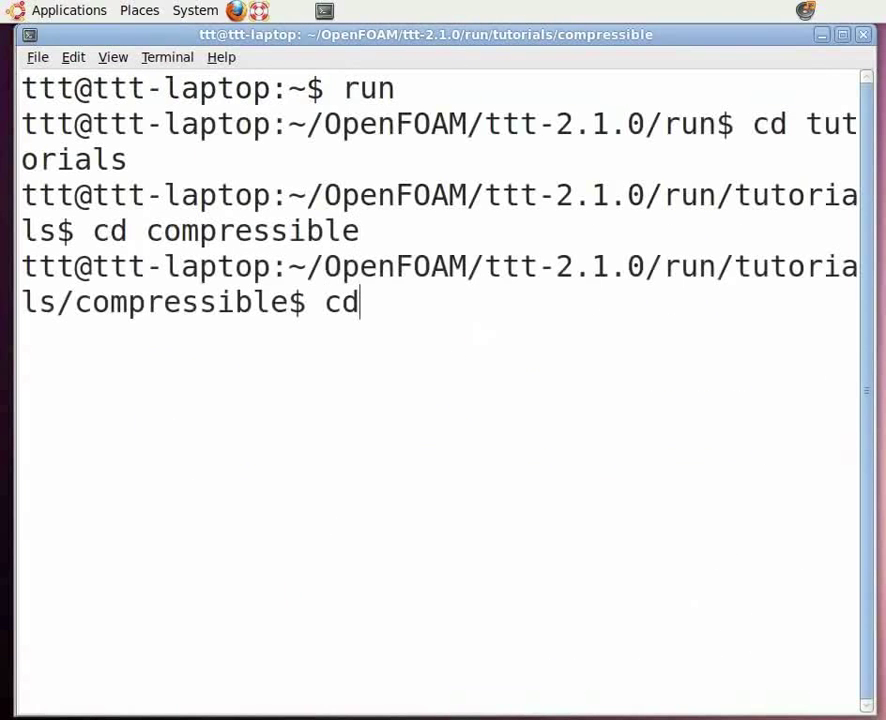
pyautogui.write('rhoC')
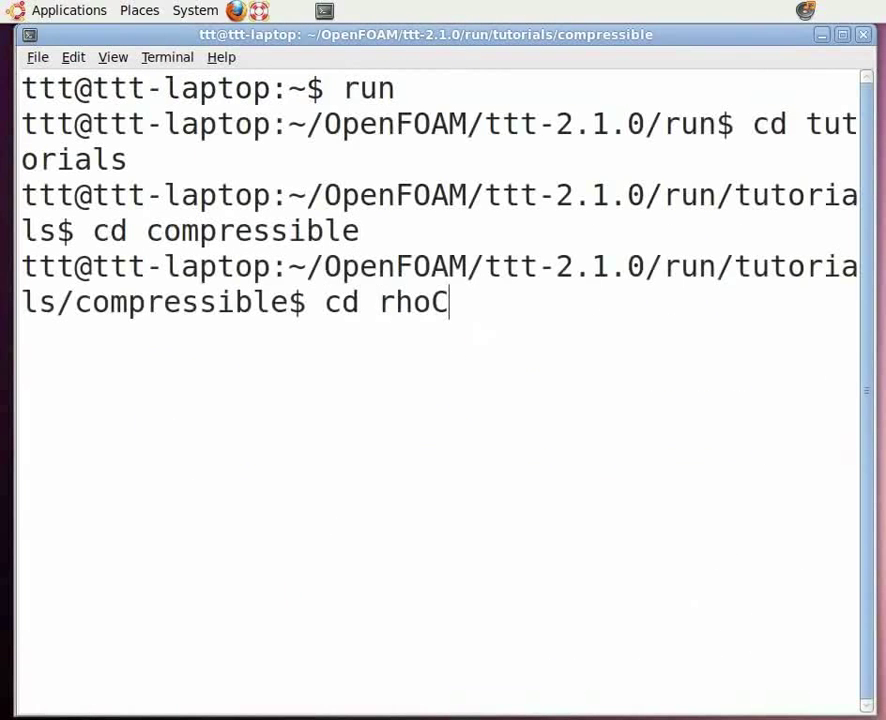
pyautogui.write('ent')
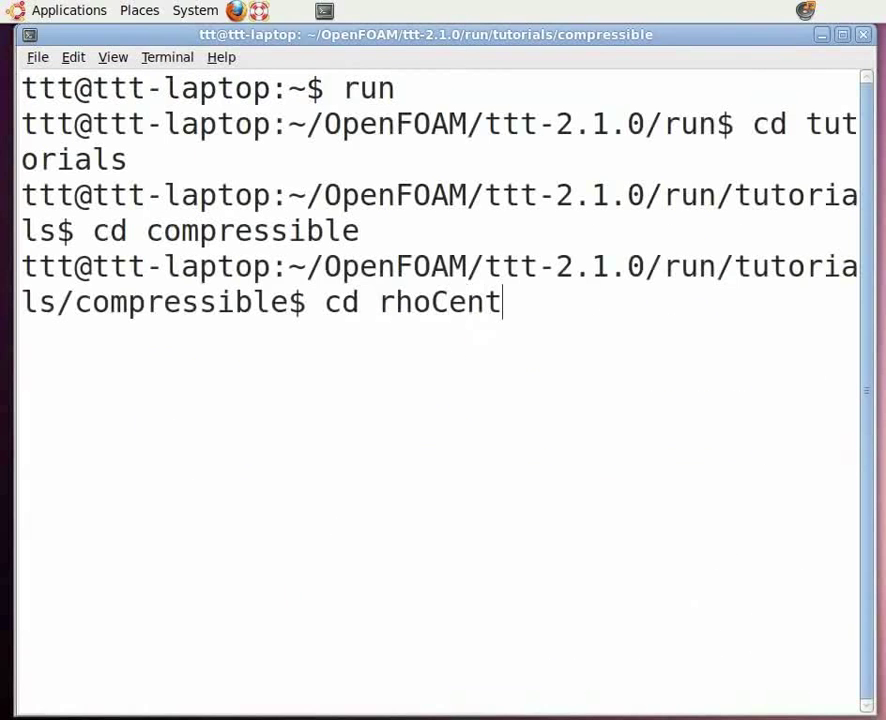
pyautogui.write('ralFoam')
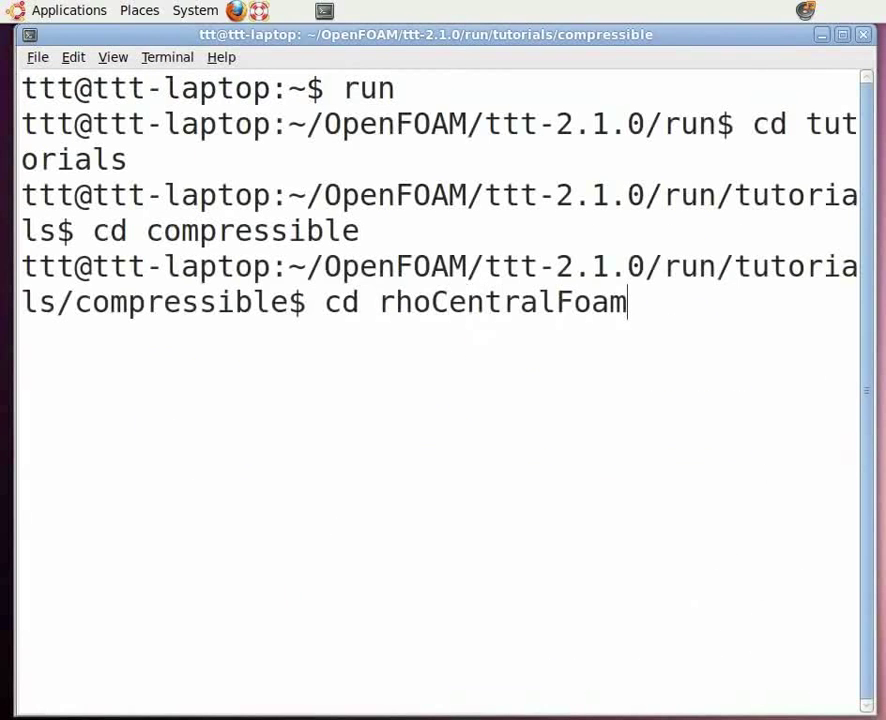
pyautogui.press('Return')
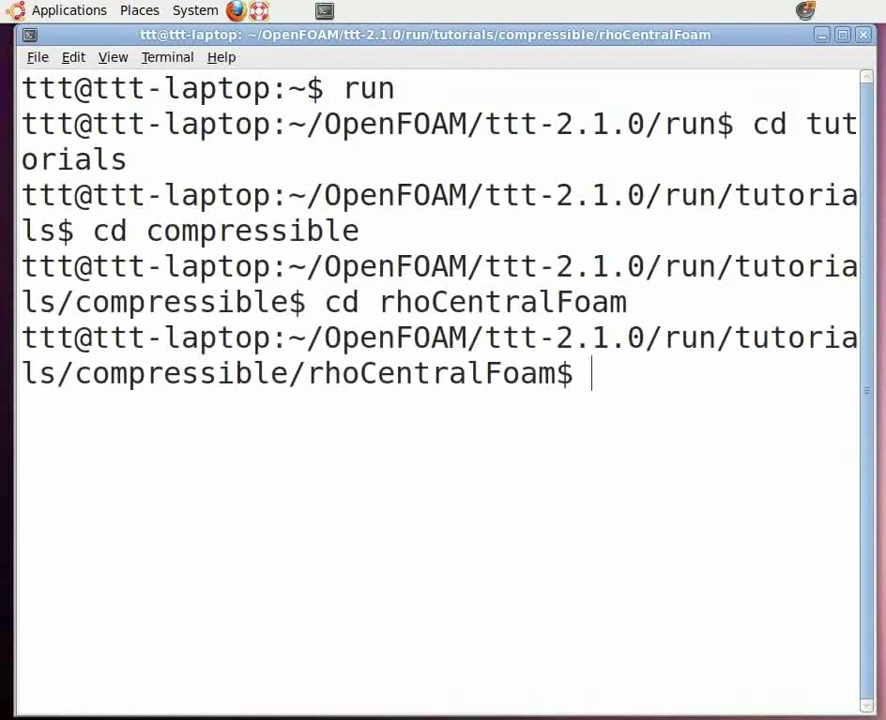
pyautogui.write('cd wed')
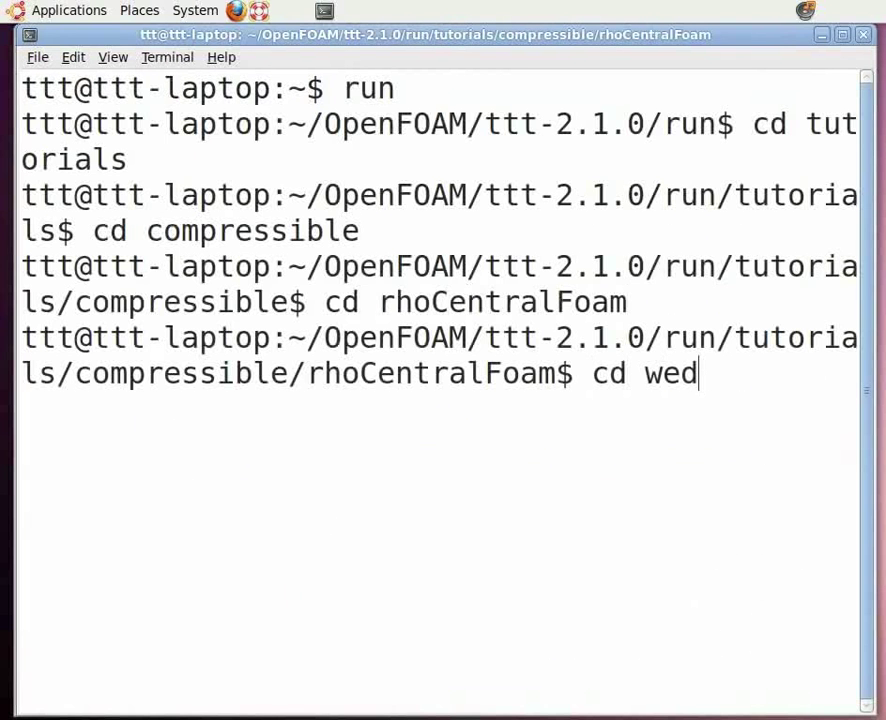
pyautogui.write('ge1')
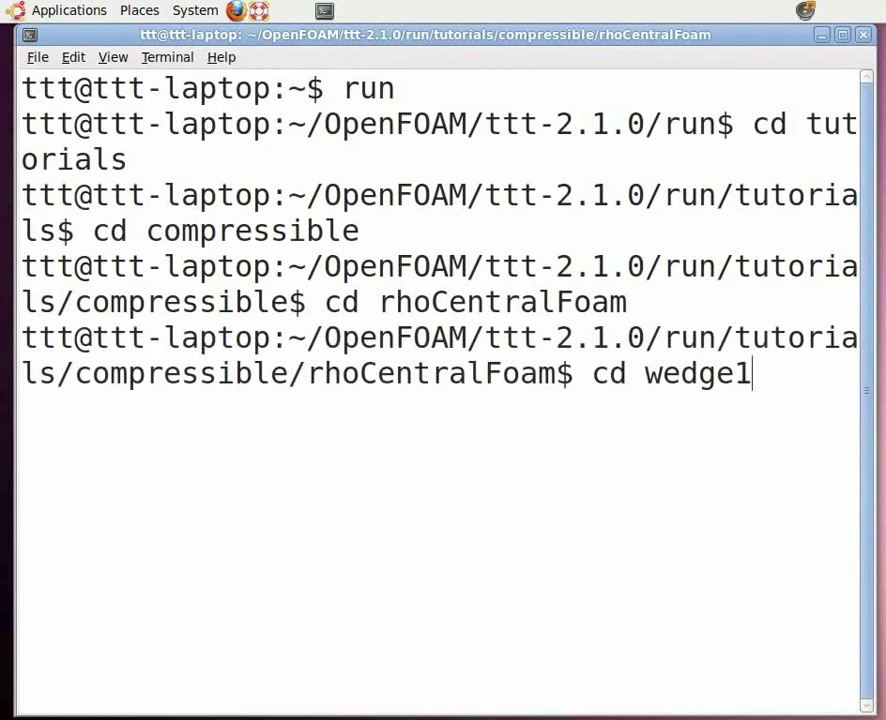
pyautogui.write('5Ma')
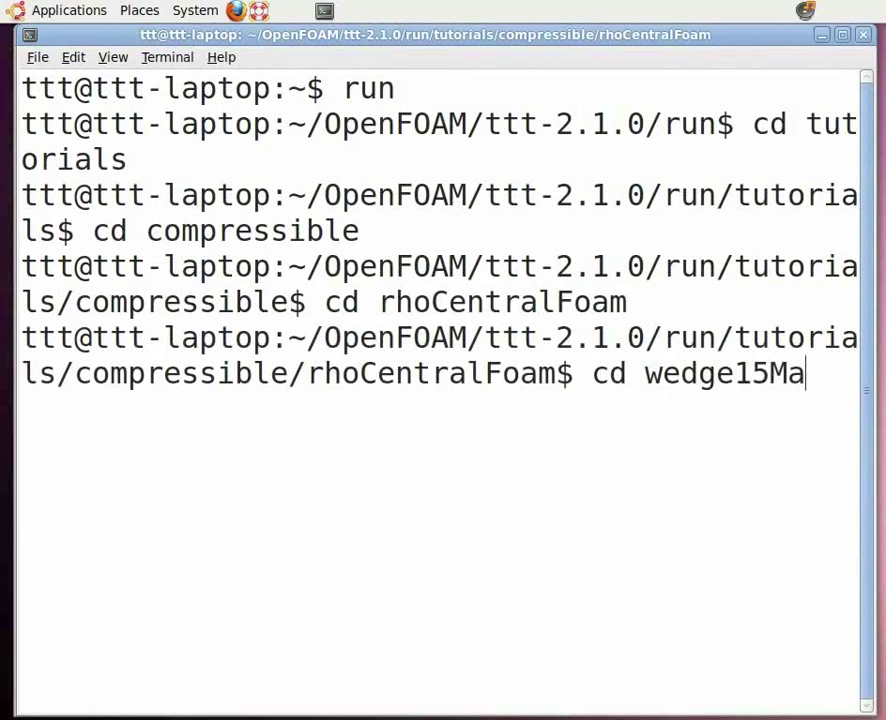
pyautogui.write('5')
pyautogui.press('Return')
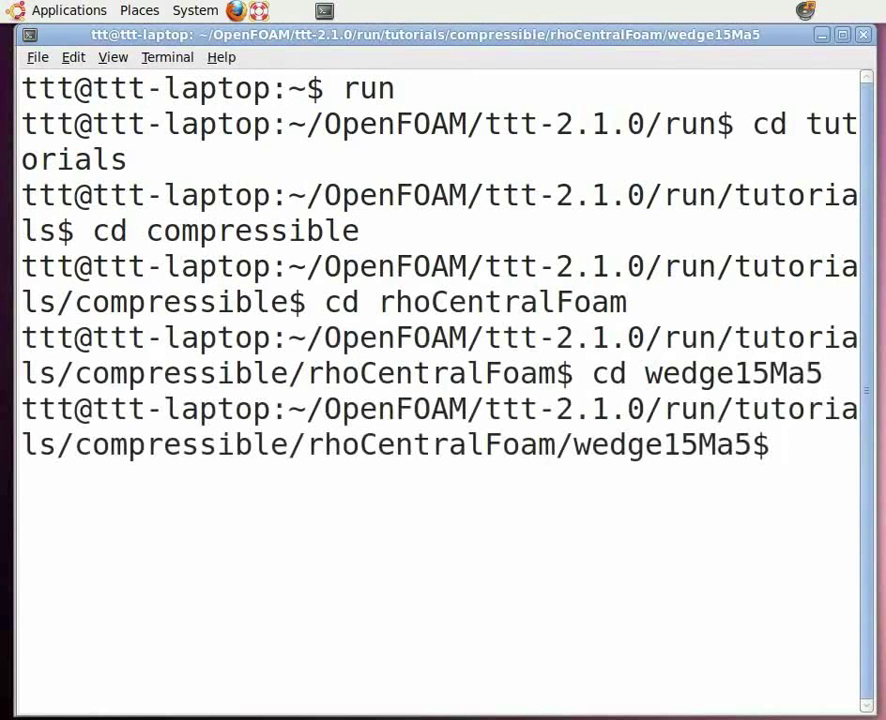
# Step: List the case, move into constant/polyMesh, list blockMeshDict and enter 'gedit blockMeshDict'
pyautogui.write('ls')
pyautogui.press('Return')
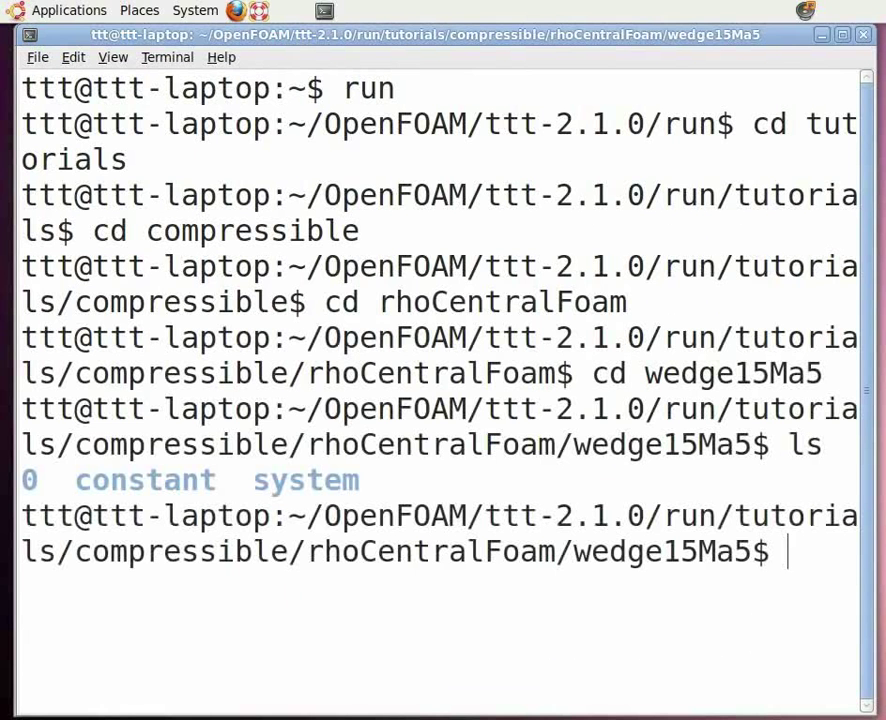
pyautogui.write('cd con')
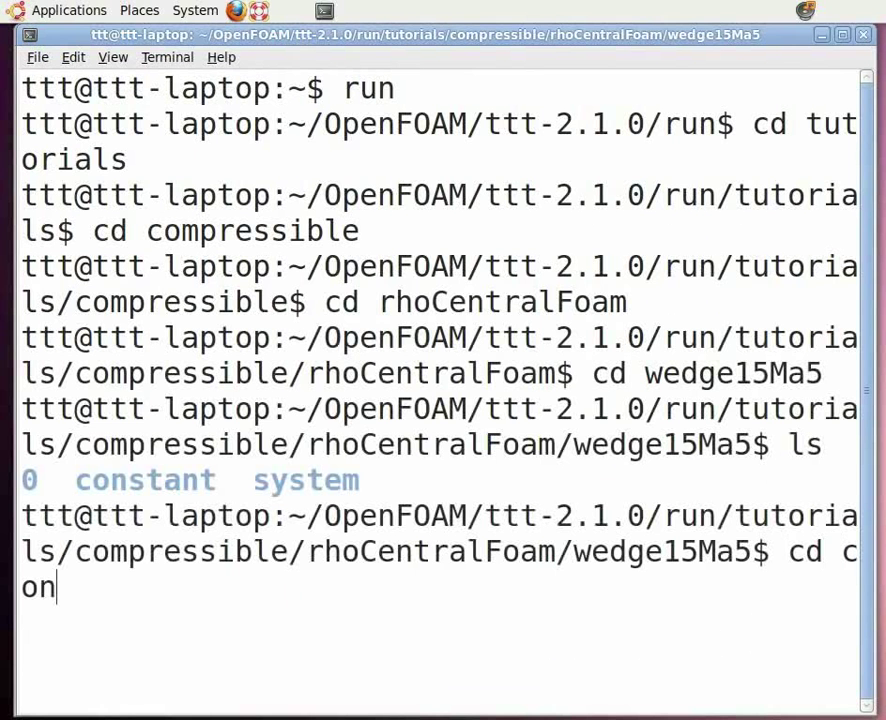
pyautogui.write('stant')
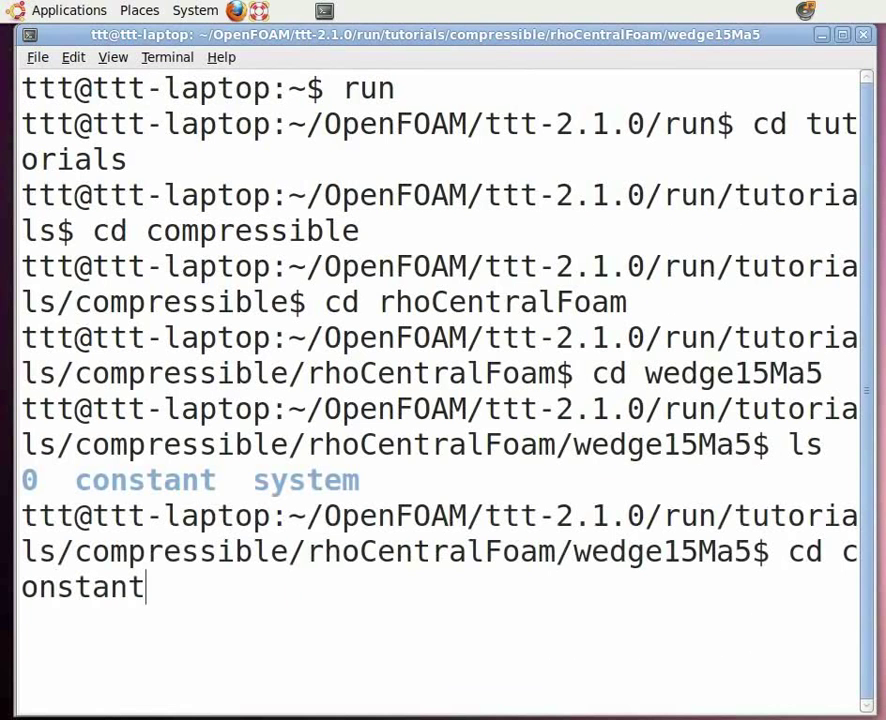
pyautogui.press('Return')
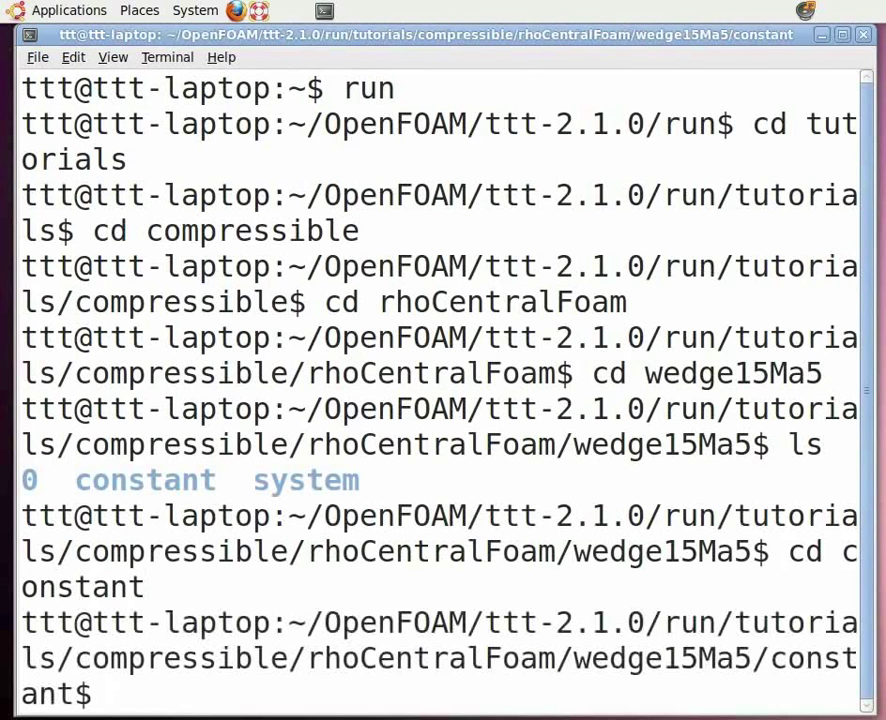
pyautogui.write('cd po')
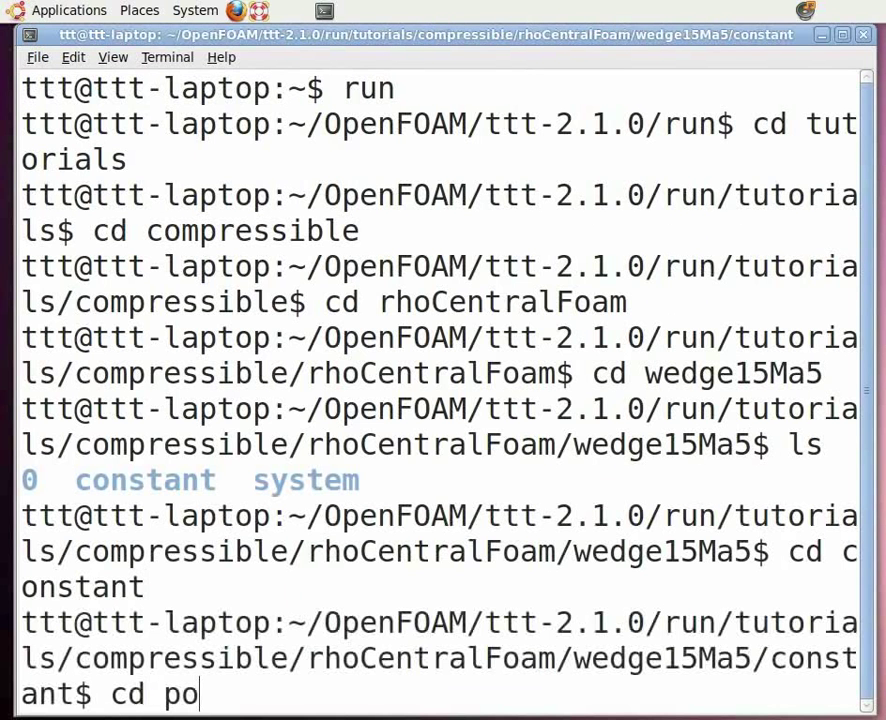
pyautogui.write('lyMesh')
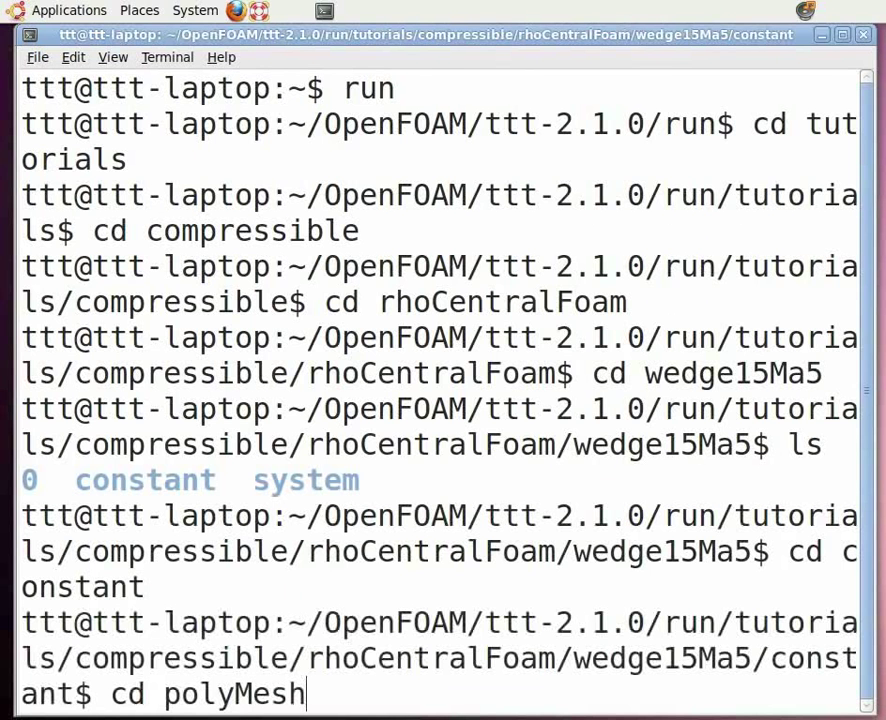
pyautogui.press('Return')
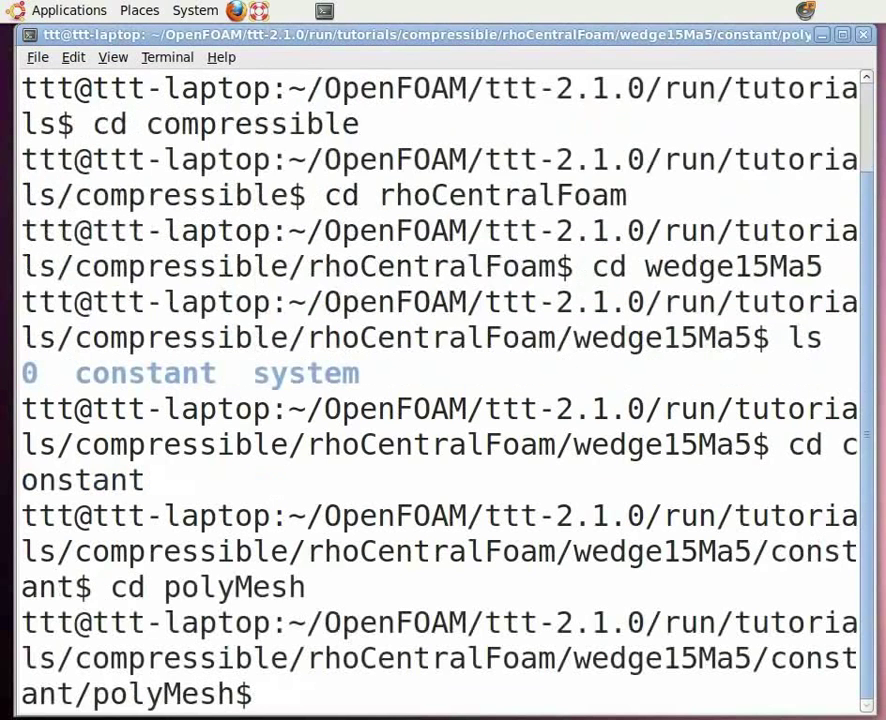
pyautogui.write('ls')
pyautogui.press('Return')
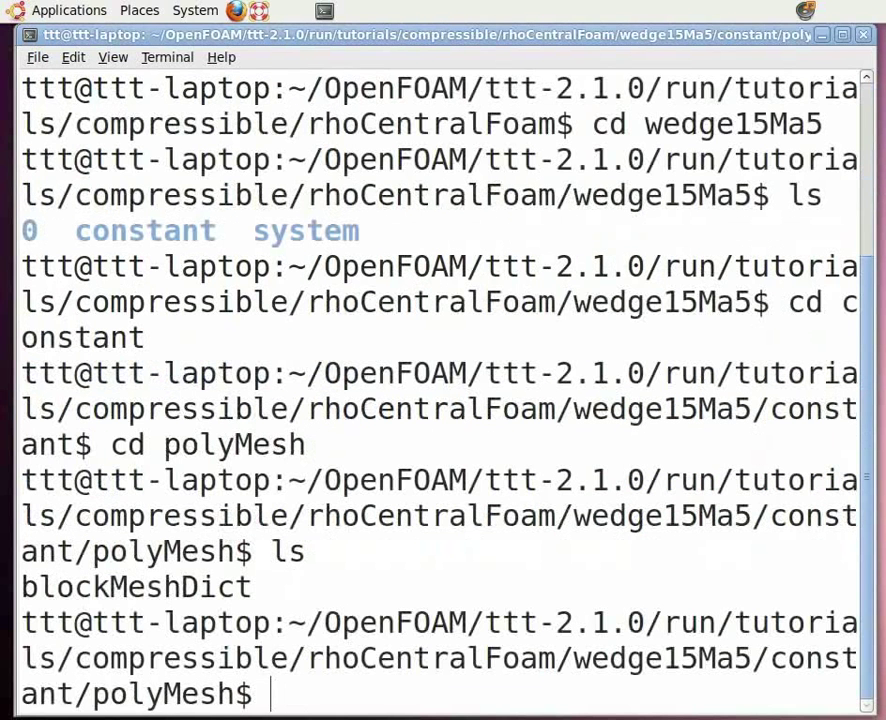
pyautogui.write('gedit b')
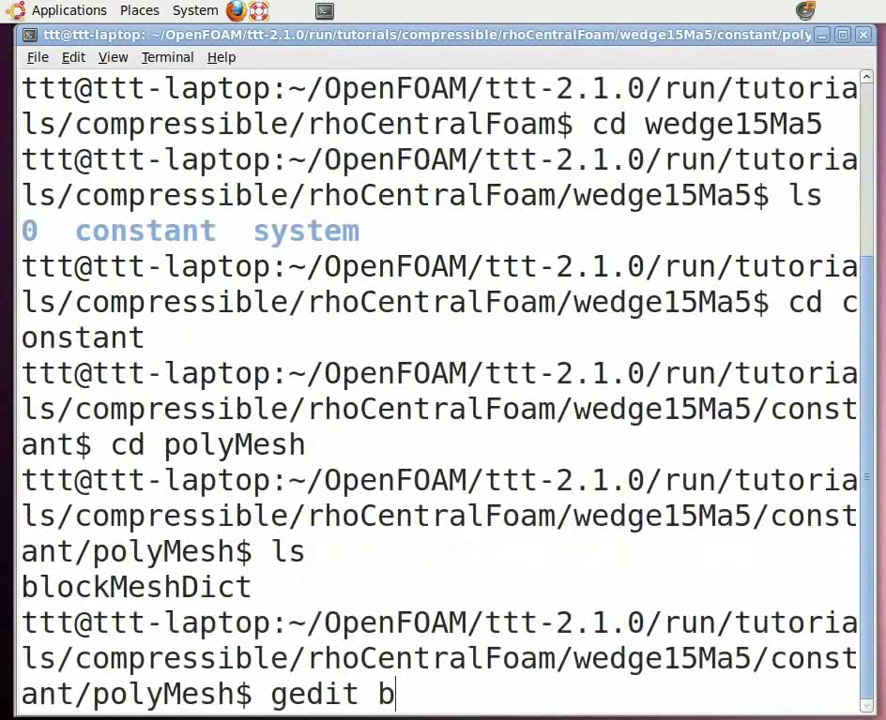
pyautogui.write('lockMeshDict')
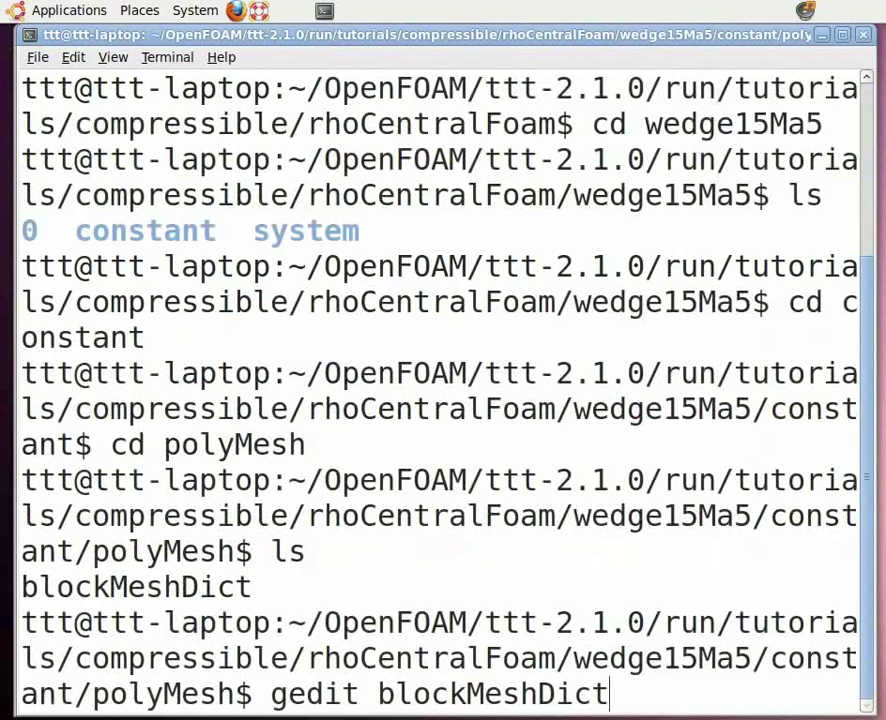
# Step: Open blockMeshDict in gedit, review its vertices, blocks and boundary patches, then close it
pyautogui.press('Return')
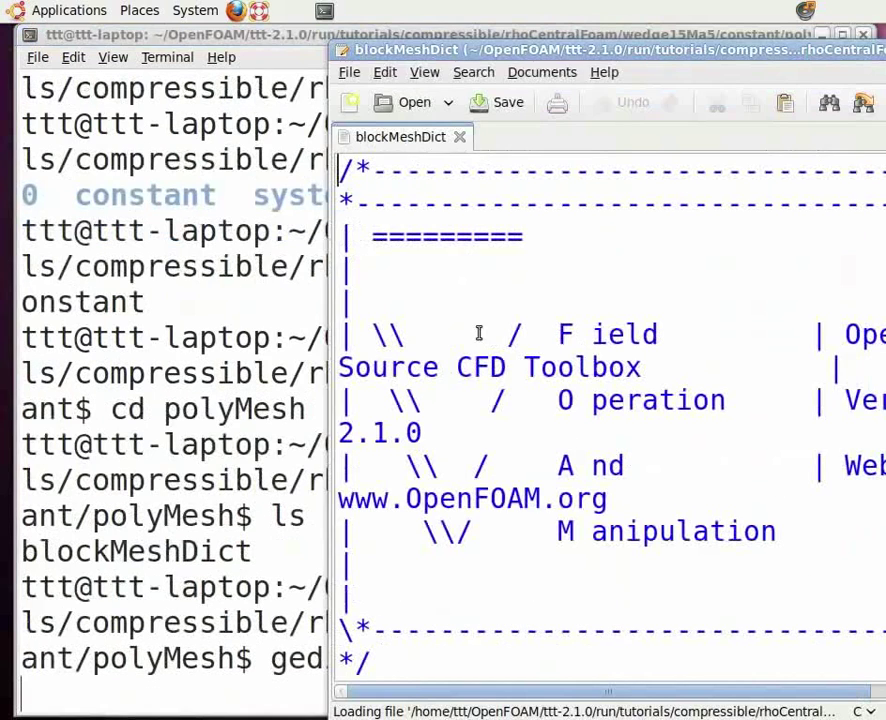
pyautogui.moveTo(634, 50); pyautogui.dragTo(350, 36)
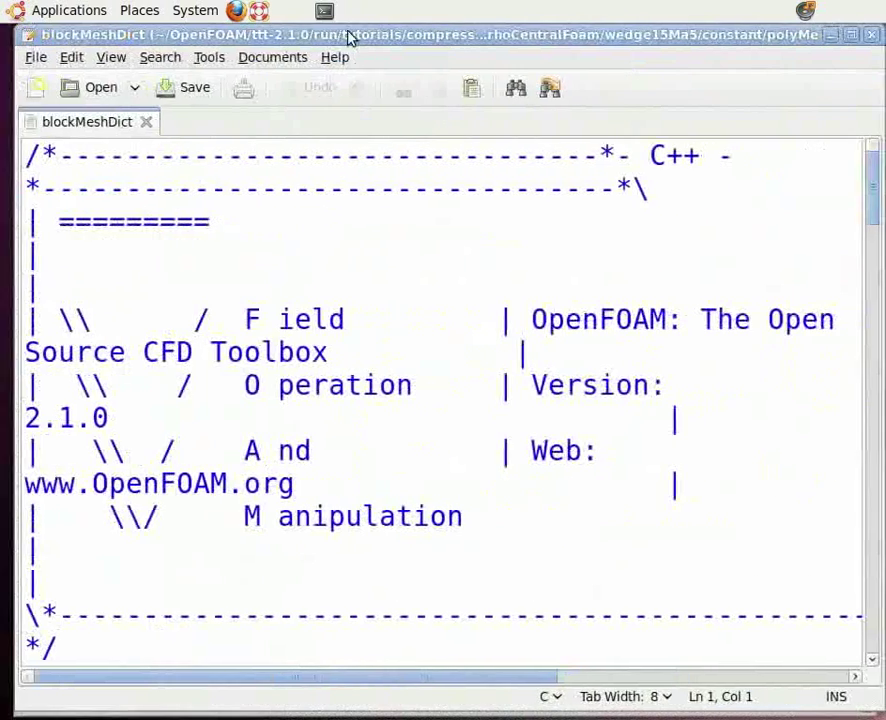
pyautogui.scroll(-3, 502, 266)
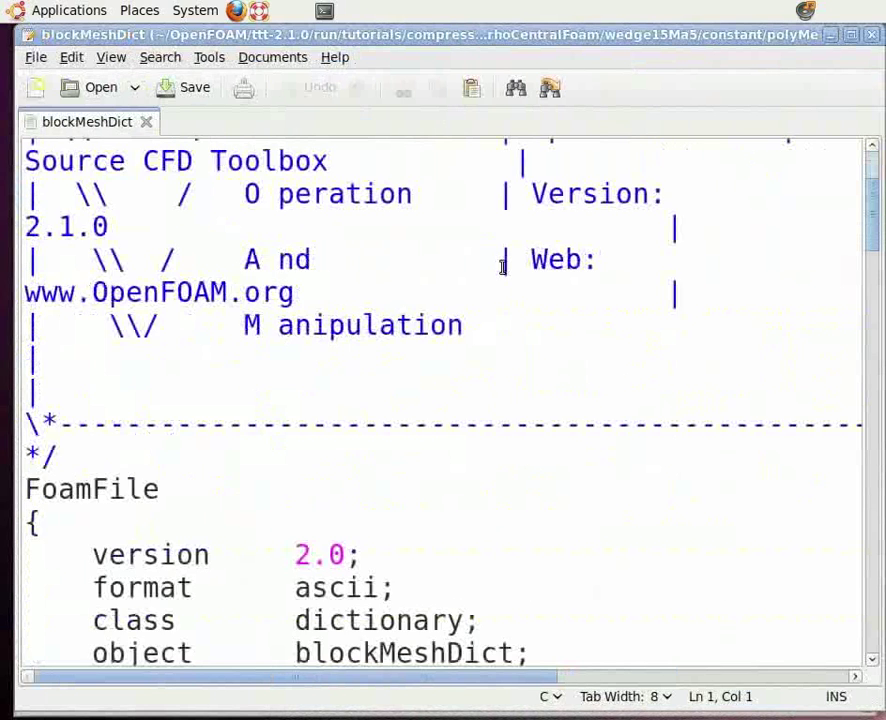
pyautogui.scroll(-7, 502, 266)
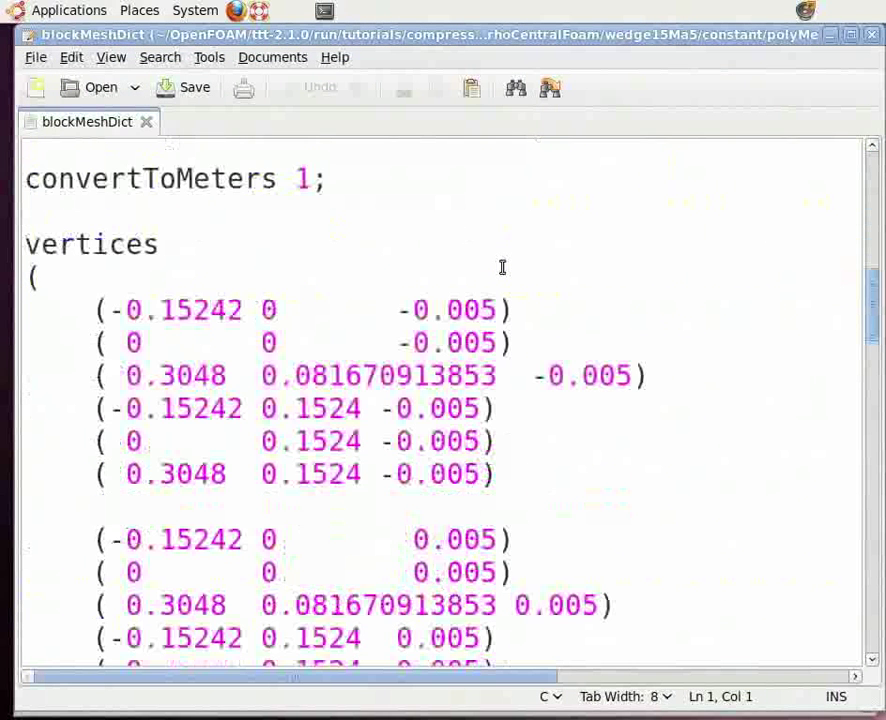
pyautogui.scroll(-1, 190, 296)
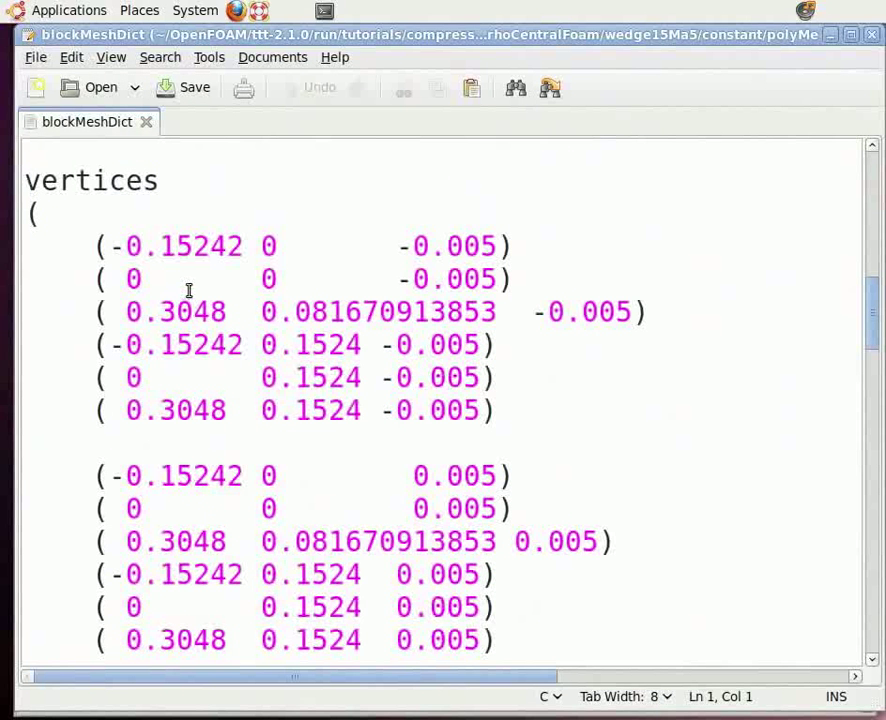
pyautogui.scroll(-8, 188, 290)
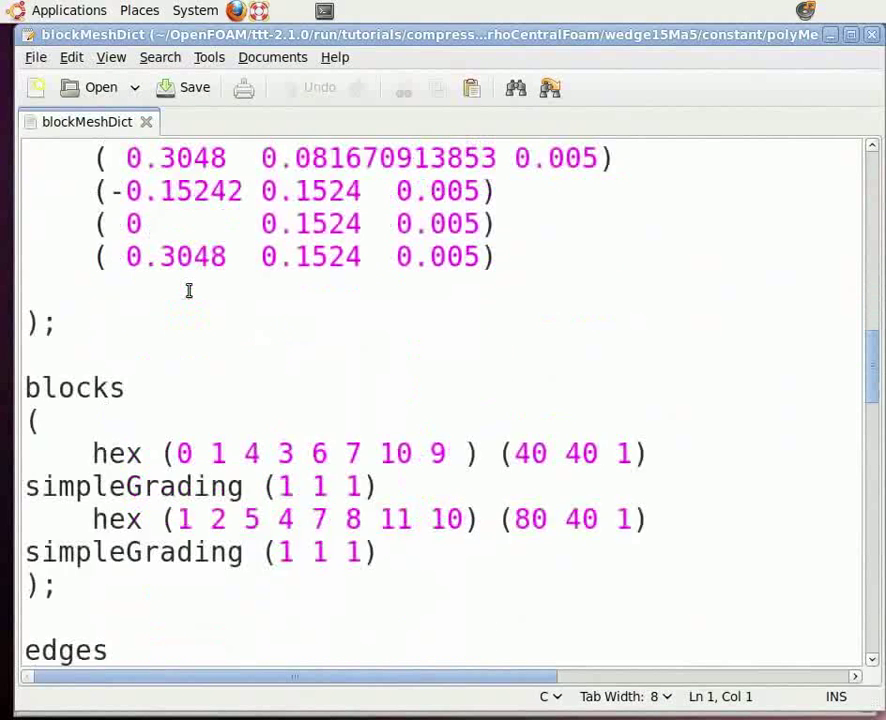
pyautogui.scroll(-2, 188, 290)
pyautogui.scroll(1, 188, 290)
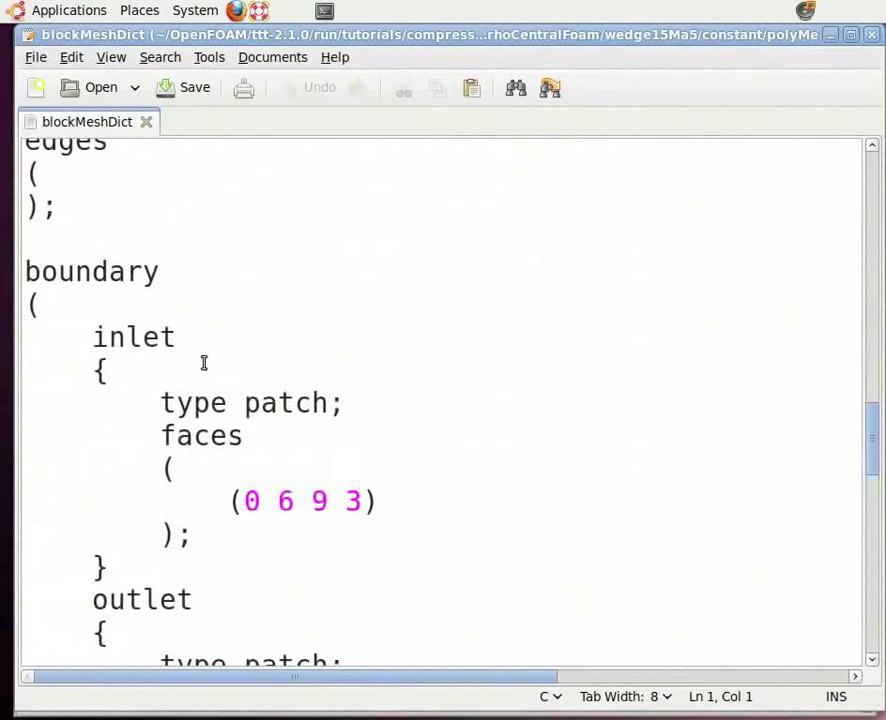
pyautogui.scroll(-2, 203, 362)
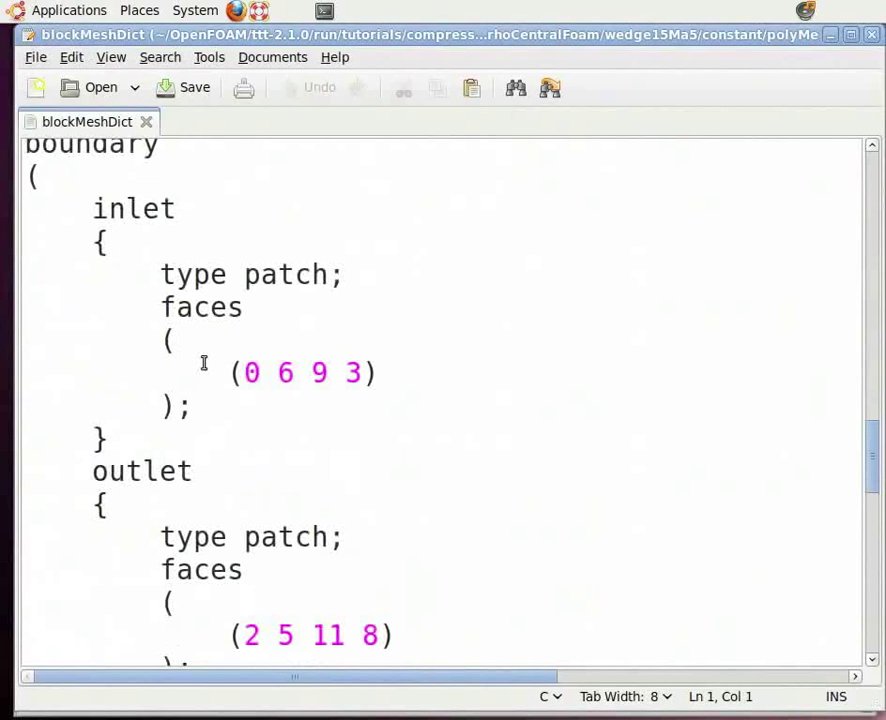
pyautogui.click(870, 38)
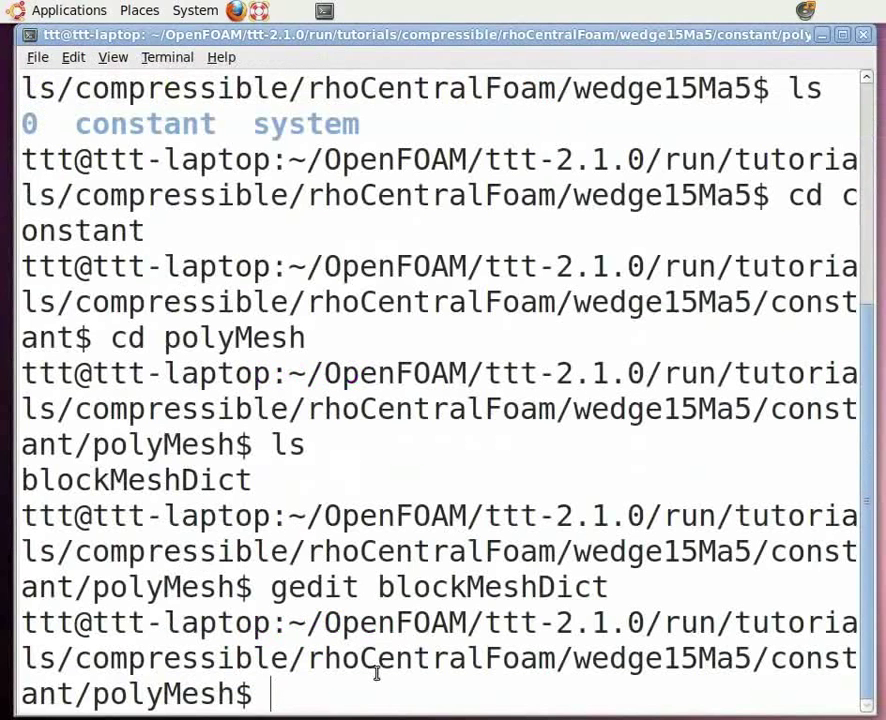
# Step: Go up from polyMesh back to the wedge15Ma5 case folder
pyautogui.write('cd ..')
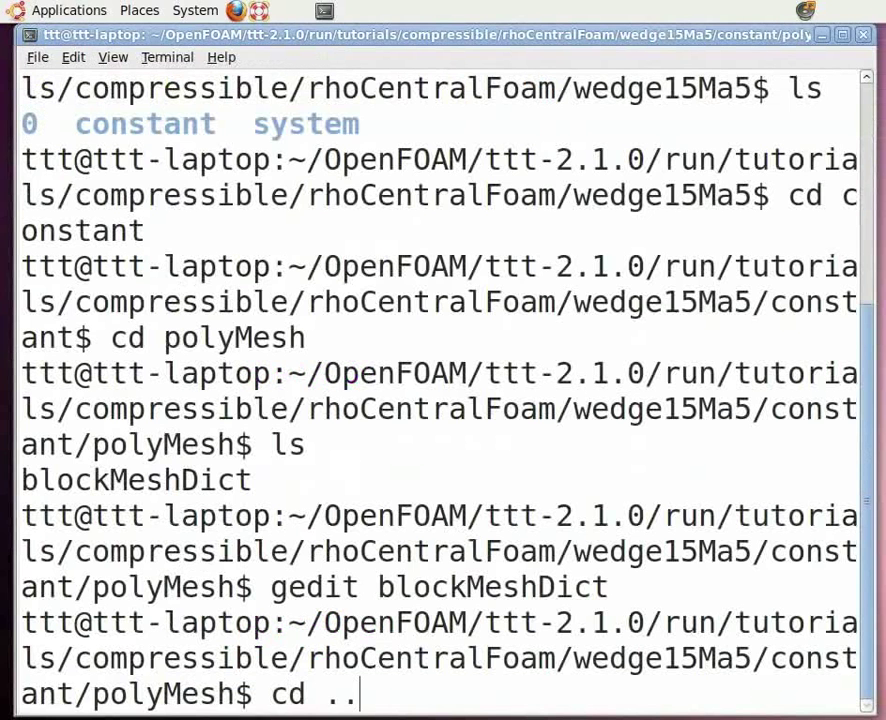
pyautogui.press('Return')
pyautogui.write('cd ')
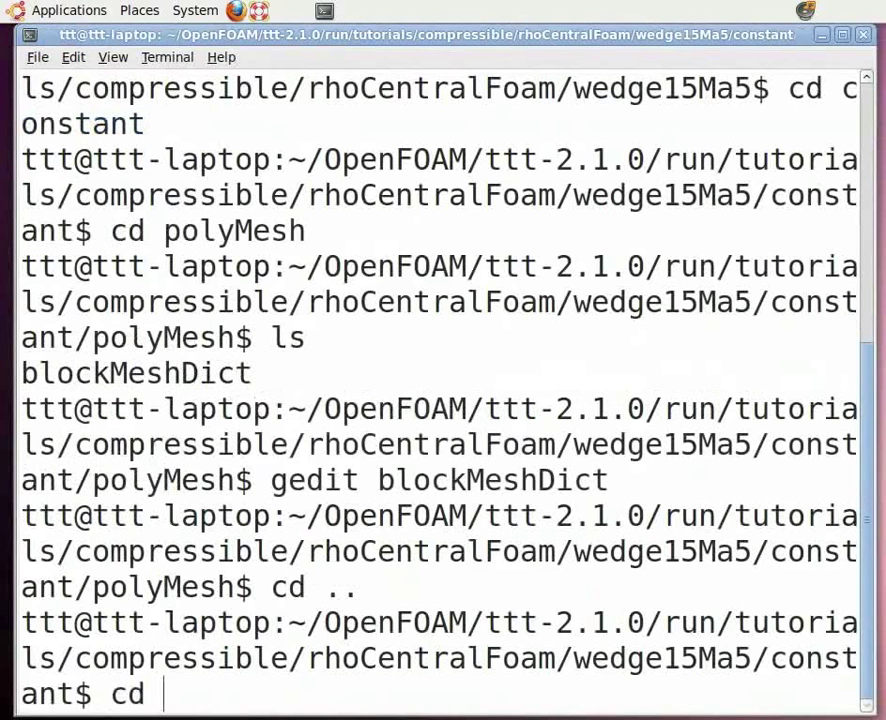
pyautogui.write('..')
pyautogui.press('Return')
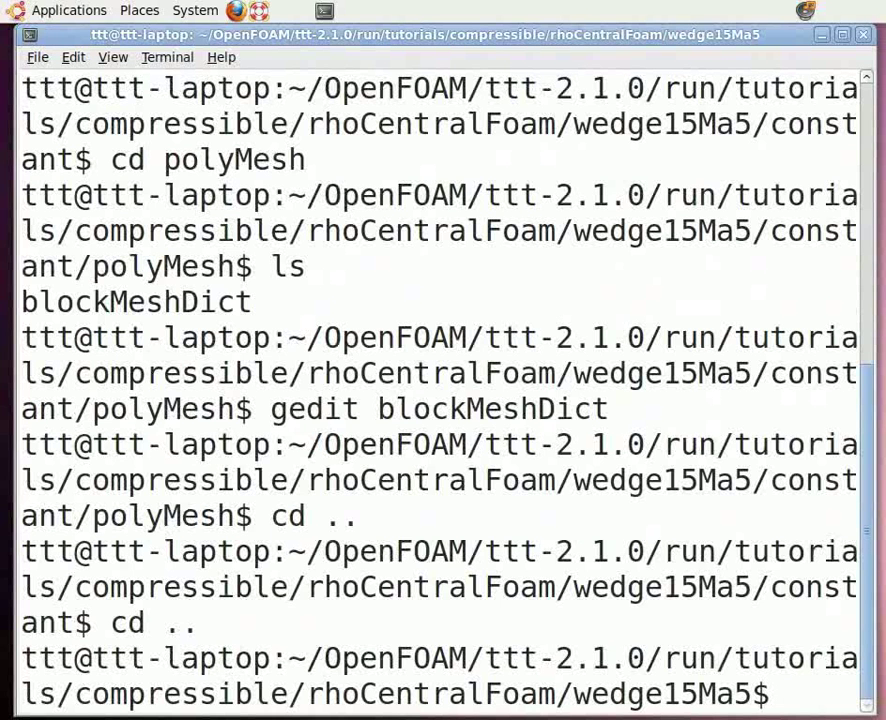
# Step: List the 0 folder's p, T and U fields, then return to the case folder
pyautogui.write('cd 0')
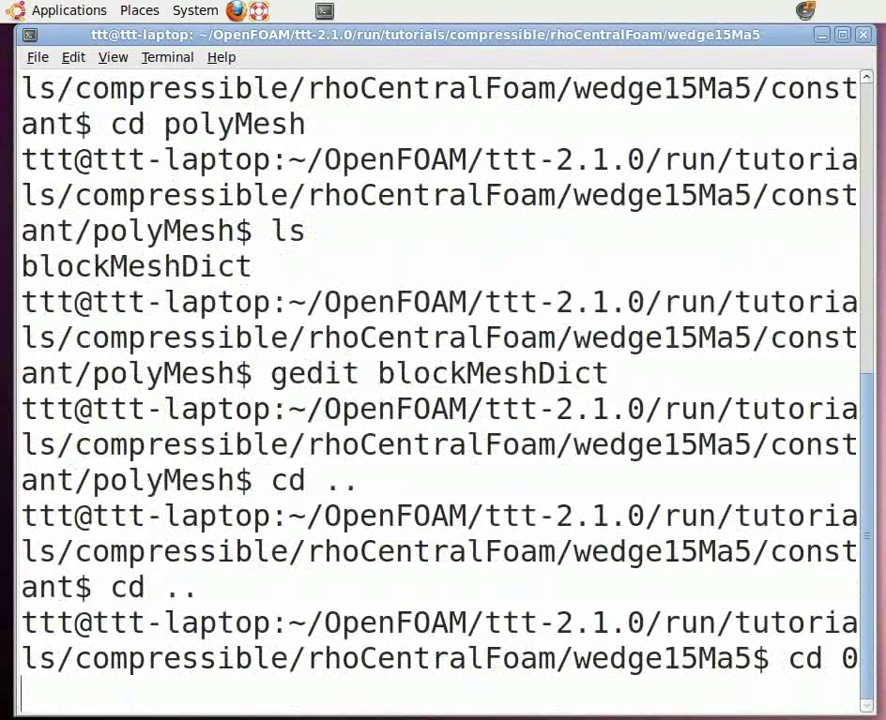
pyautogui.press('Return')
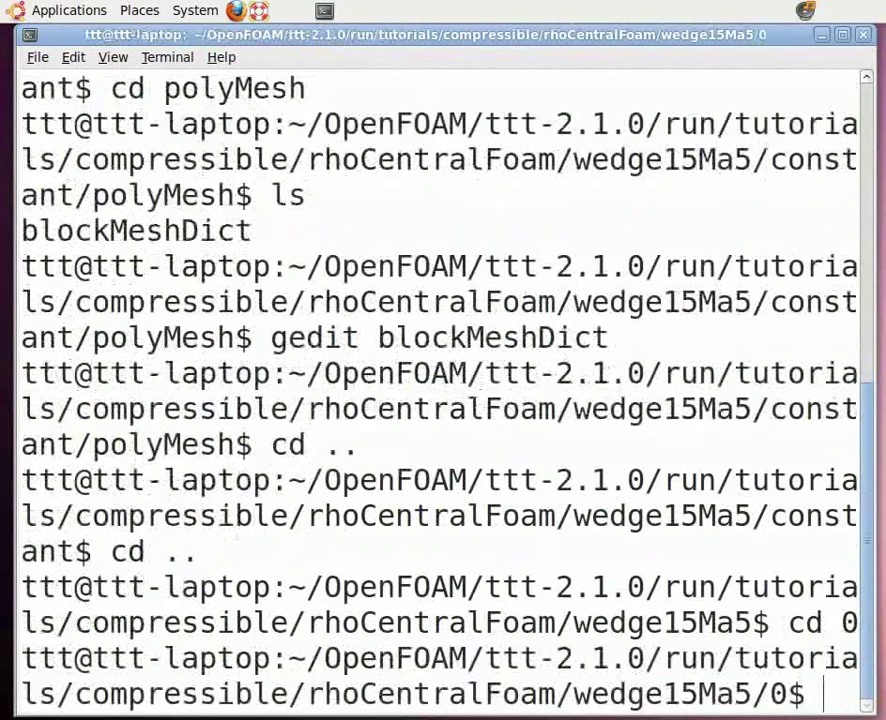
pyautogui.write('ls')
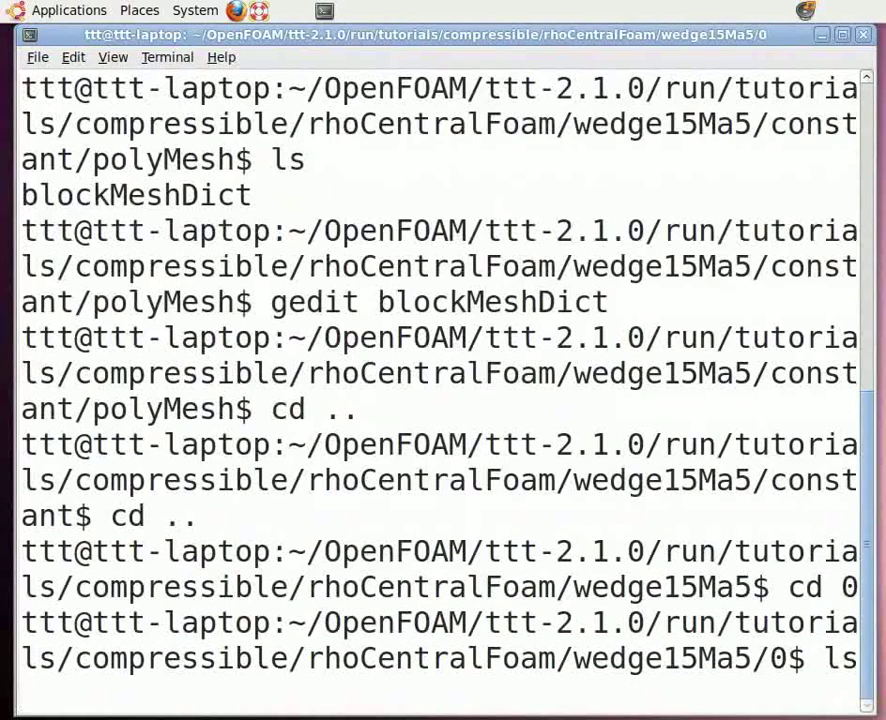
pyautogui.press('Return')
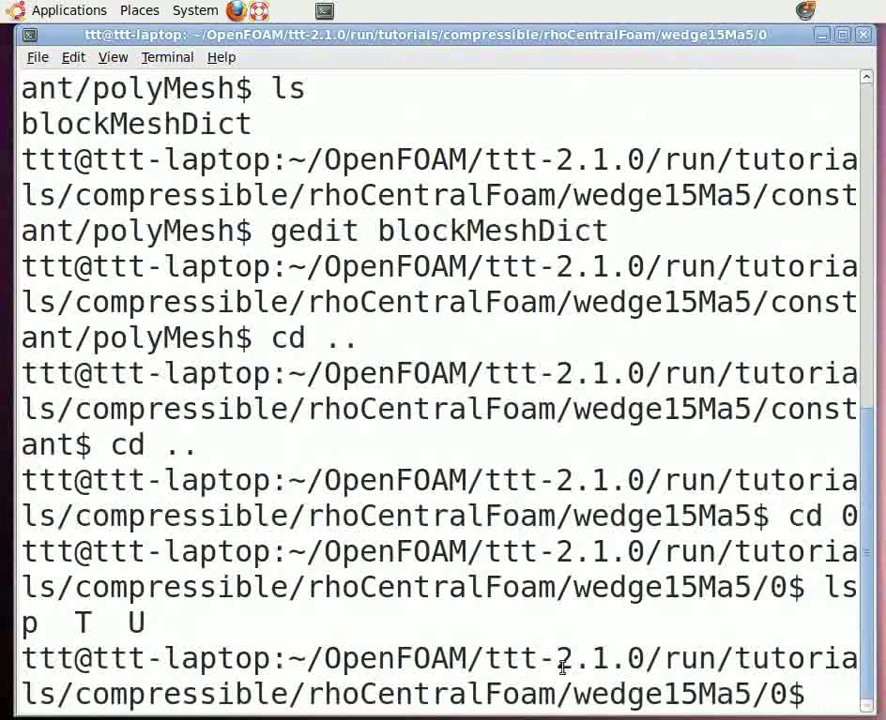
pyautogui.write('cd ')
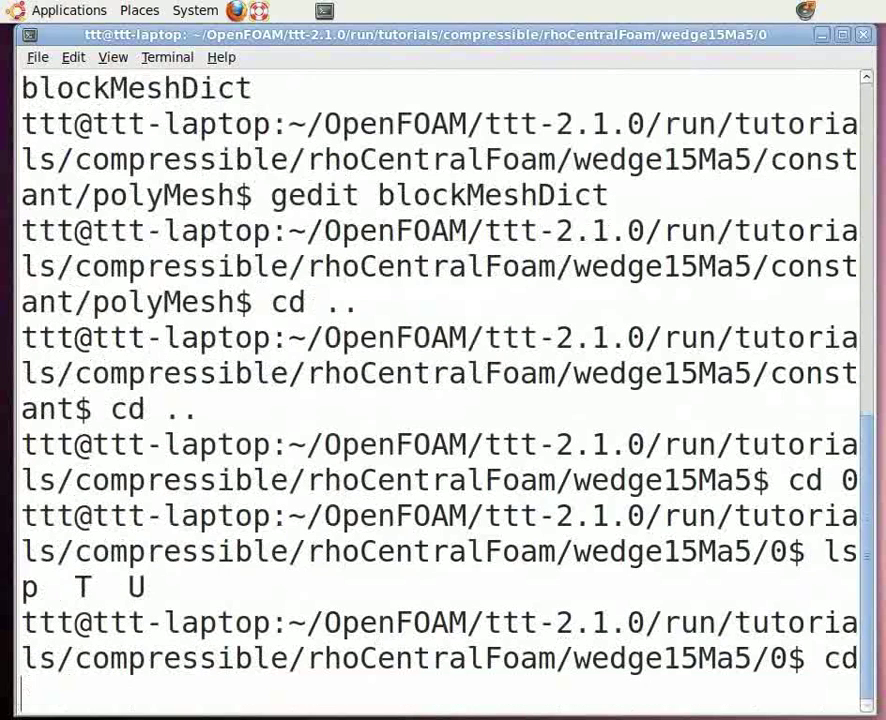
pyautogui.write('..')
pyautogui.press('Return')
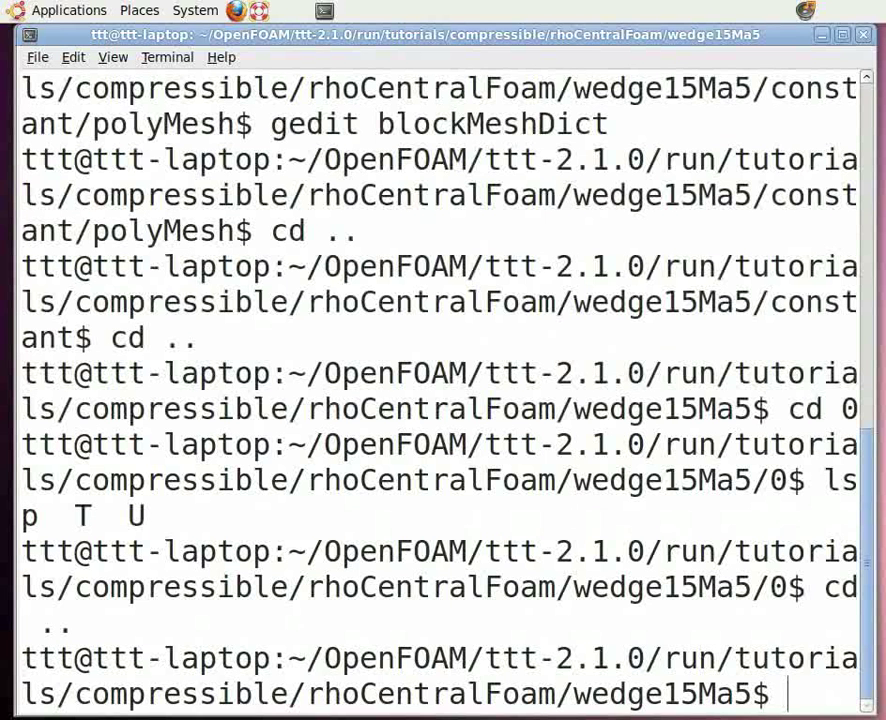
# Step: Run blockMesh to build the 4800-cell wedge mesh, then launch paraFoam
pyautogui.write('block')
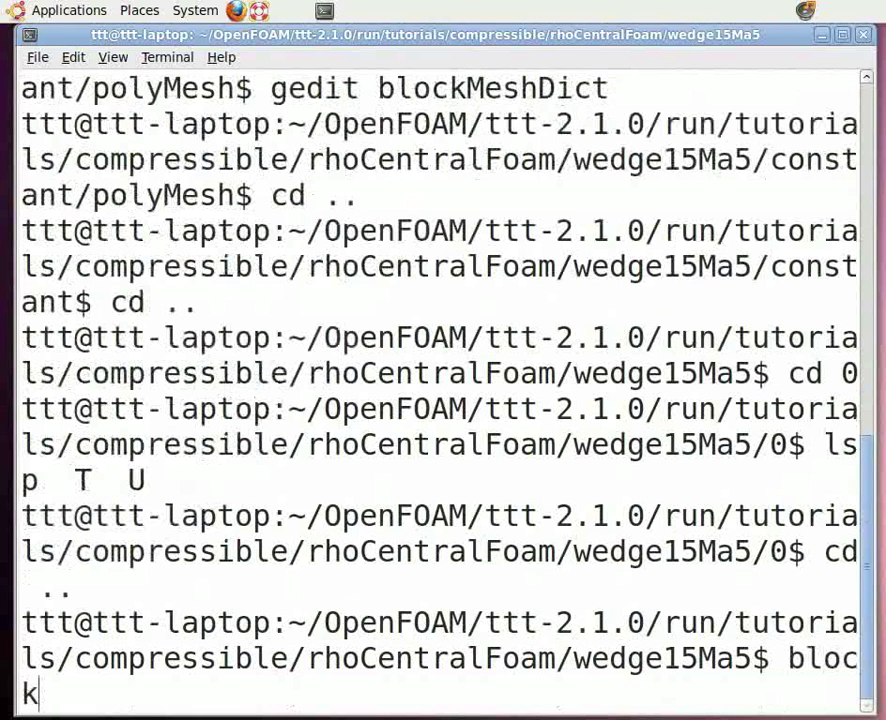
pyautogui.write('Mesh')
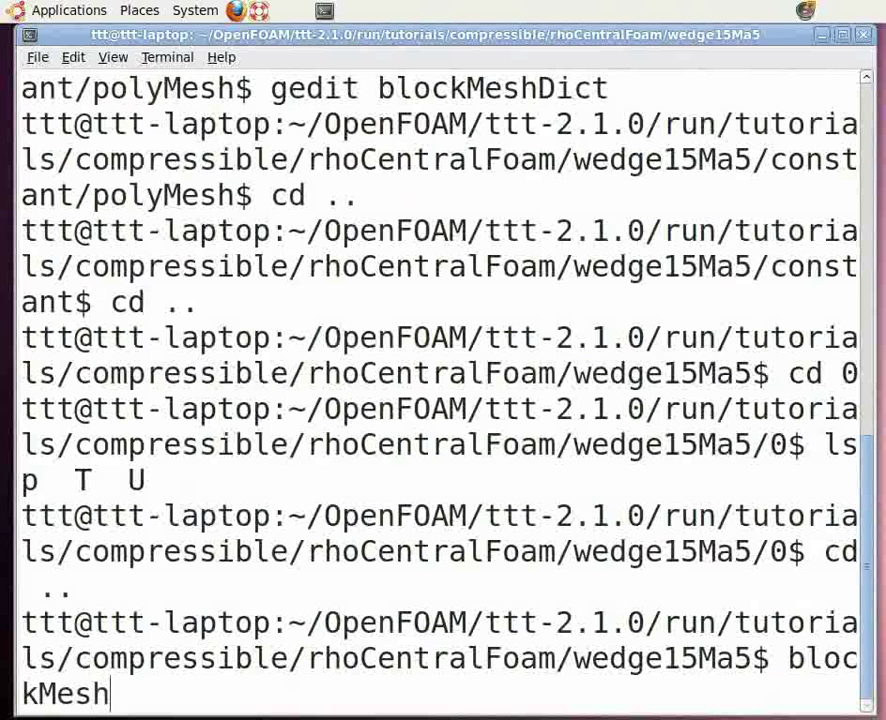
pyautogui.press('Return')
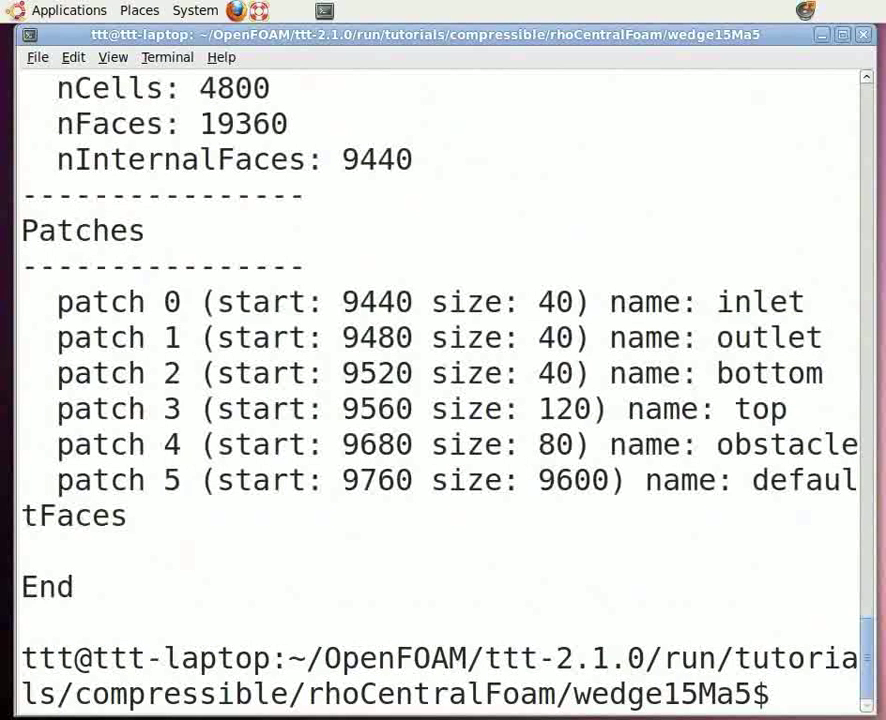
pyautogui.write('paraFoam')
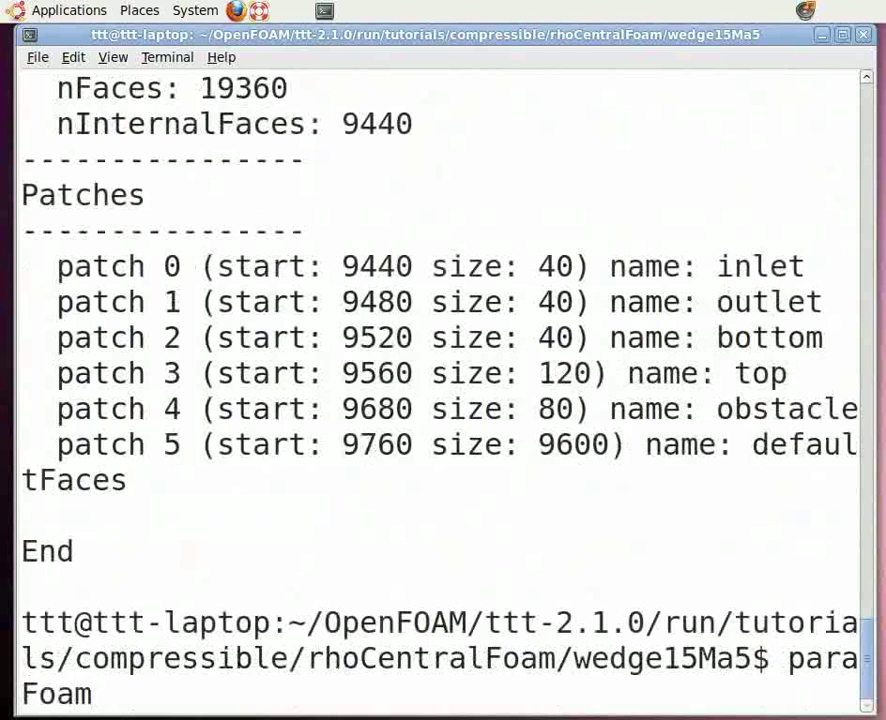
pyautogui.press('Return')
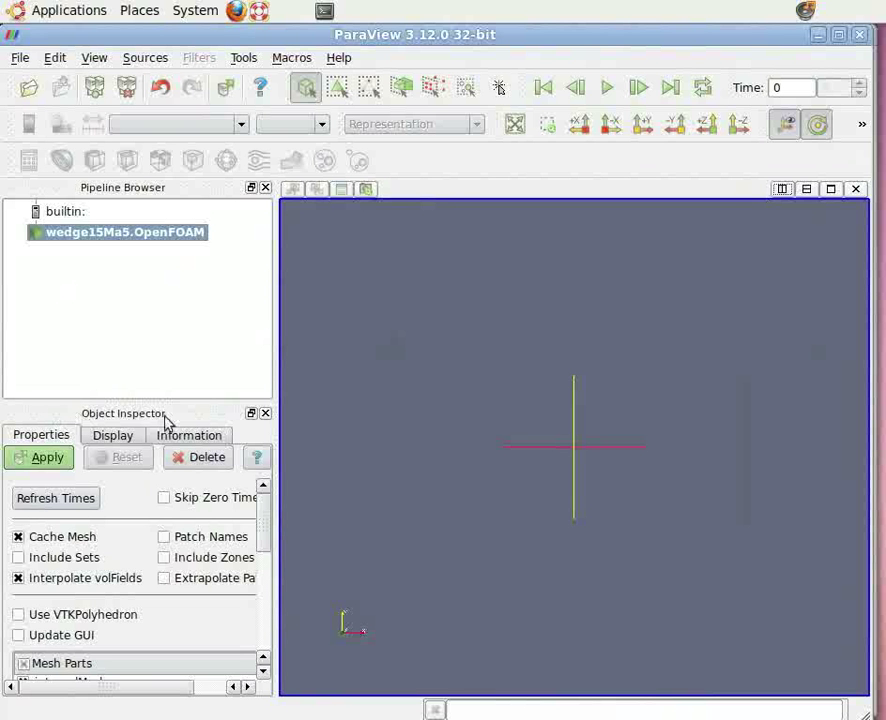
# Step: Apply to render the wedge mesh in ParaView, then close ParaView
pyautogui.click(40, 458)
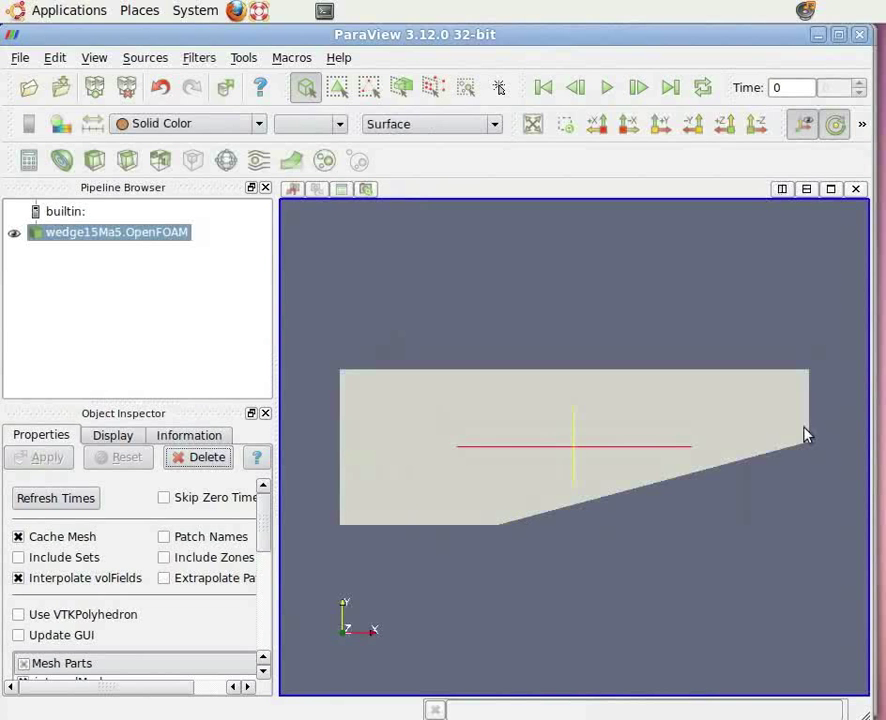
pyautogui.click(856, 34)
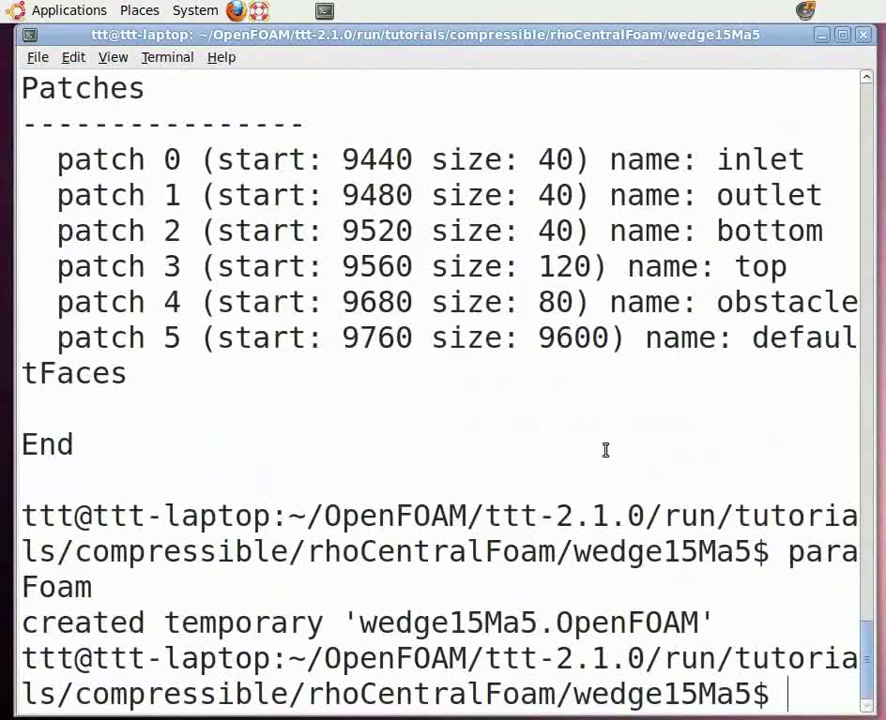
# Step: Run rhoCentralFoam until it ends at Time = 0.2 after 66.71 s
pyautogui.write('rho')
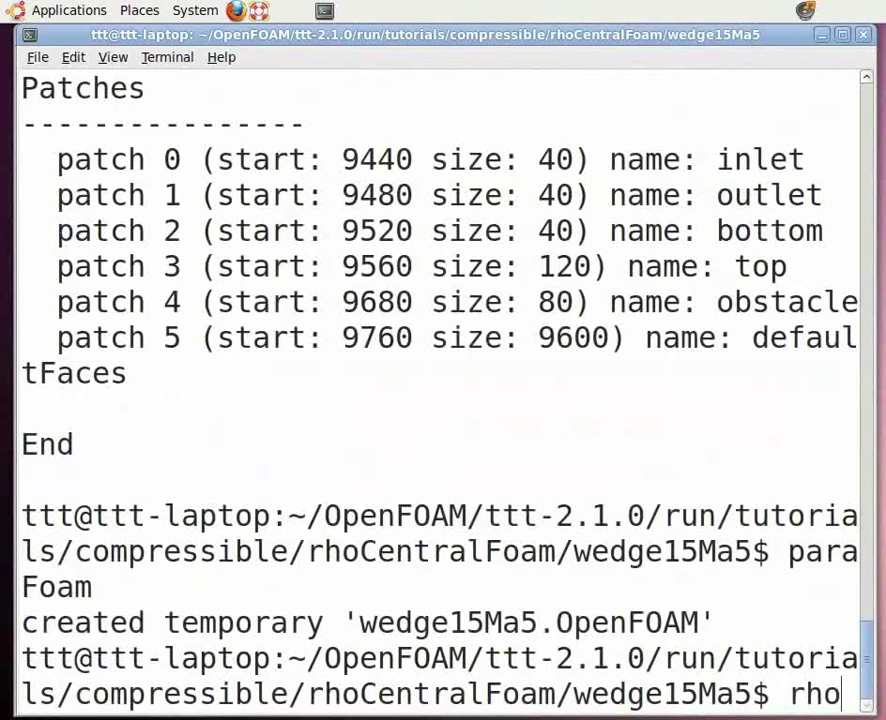
pyautogui.write('Central')
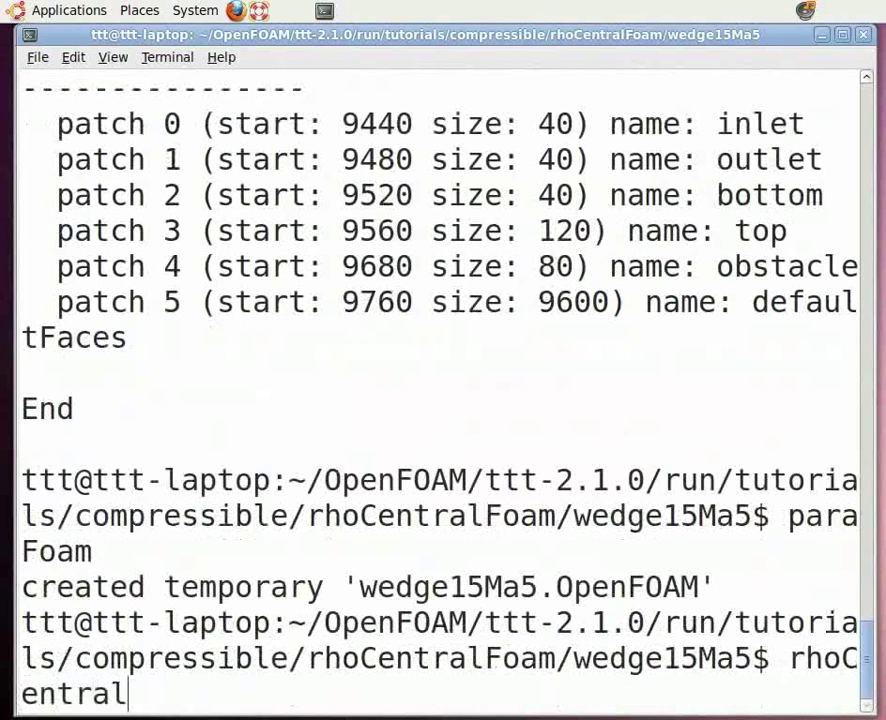
pyautogui.write('Foam')
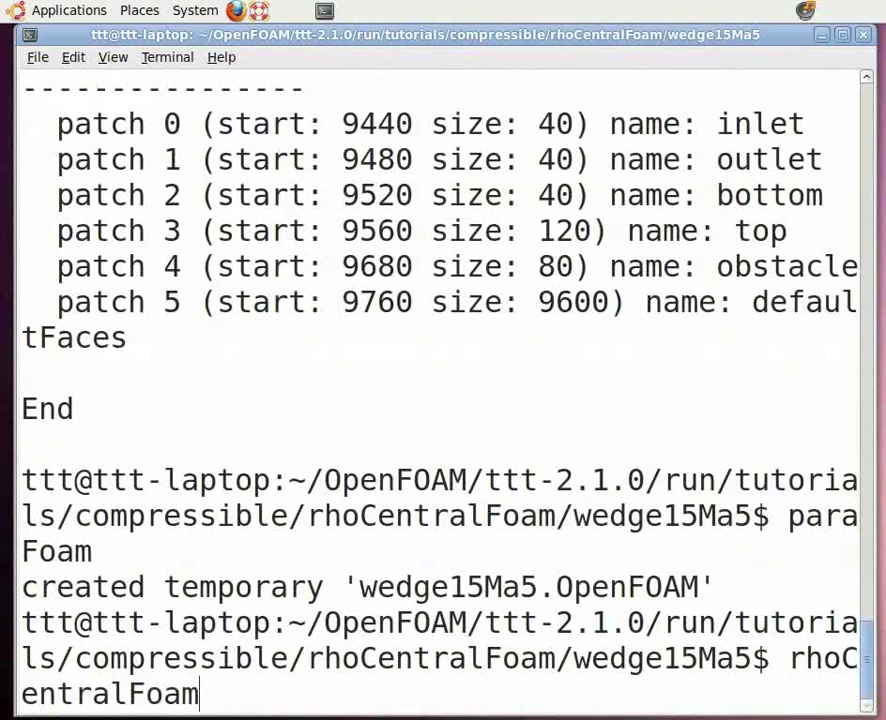
pyautogui.press('Return')
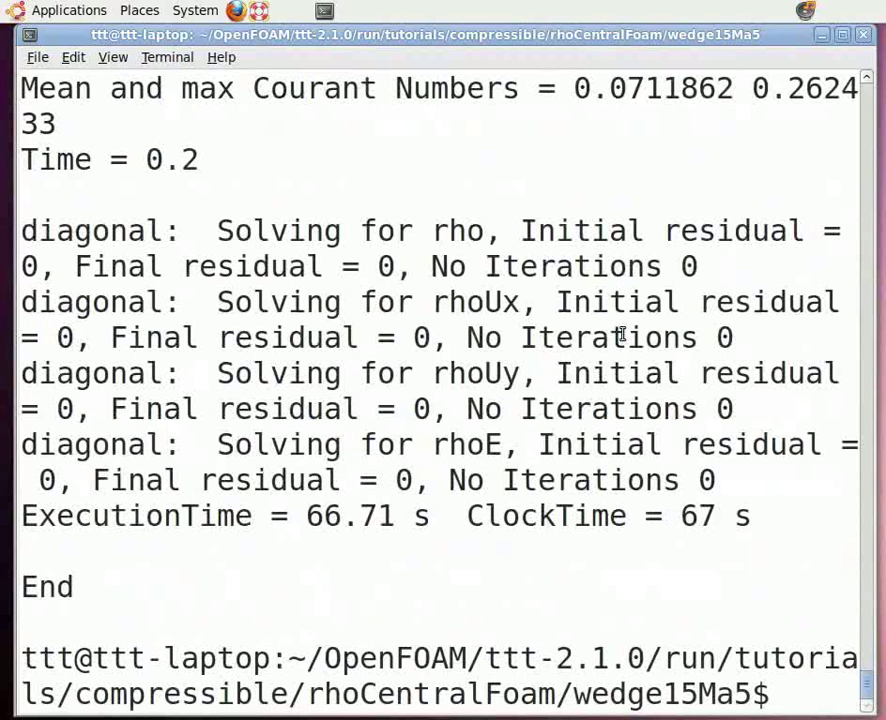
# Step: Launch paraFoam and load the solved wedge case into the view
pyautogui.write('paraFo')
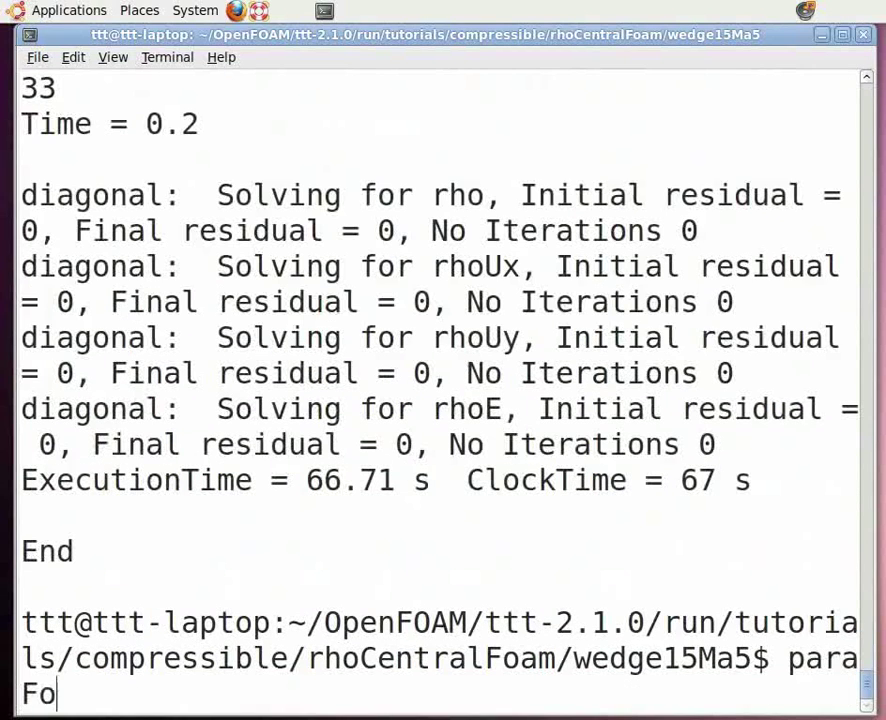
pyautogui.write('am')
pyautogui.press('Return')
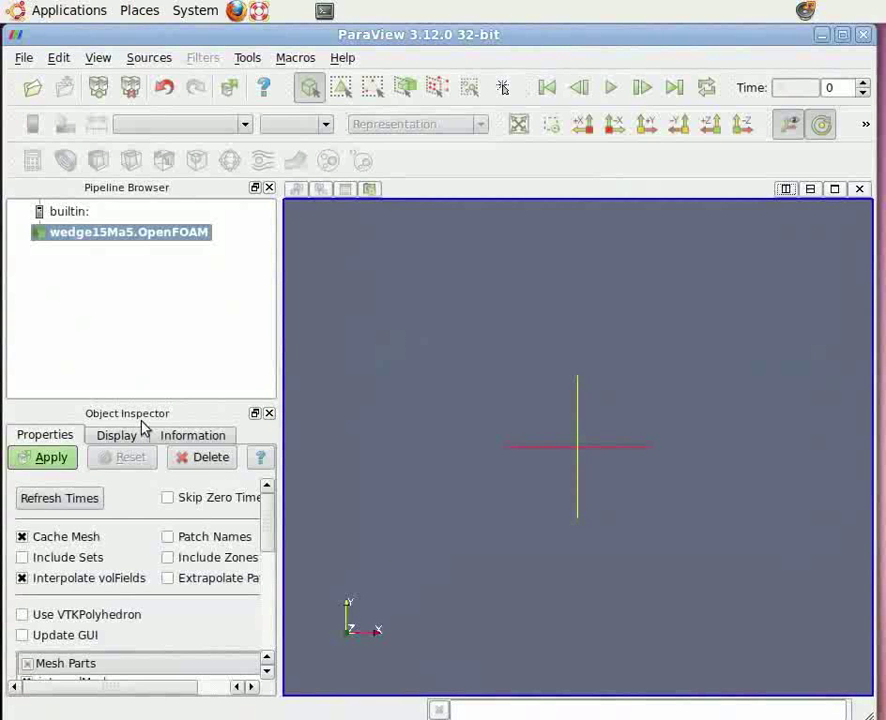
pyautogui.click(51, 458)
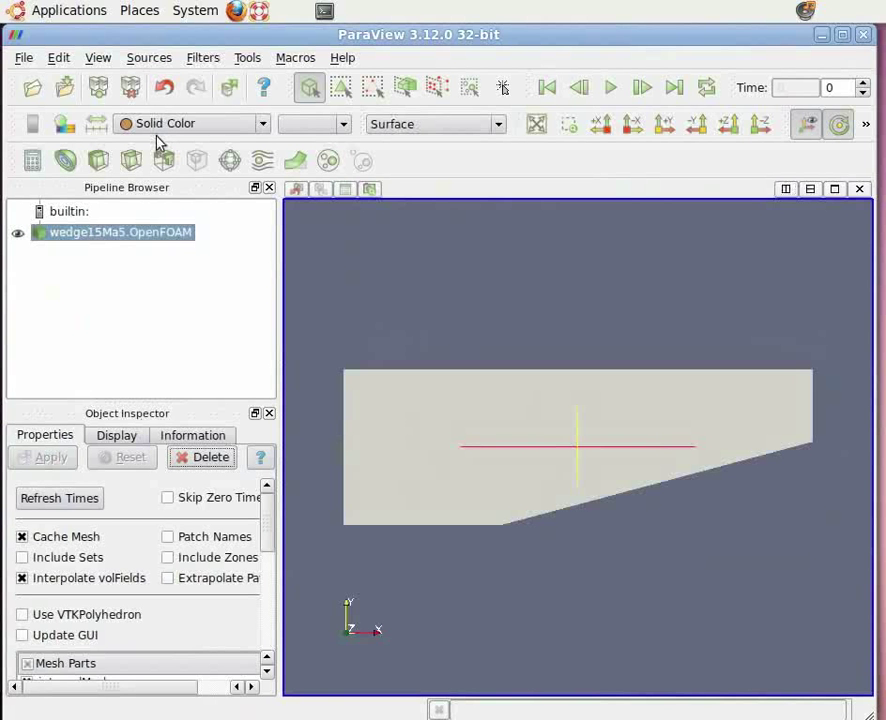
# Step: Colour the wedge by point U with its magnitude legend, at the final time step 10 (4.53–5.0)
pyautogui.click(262, 125)
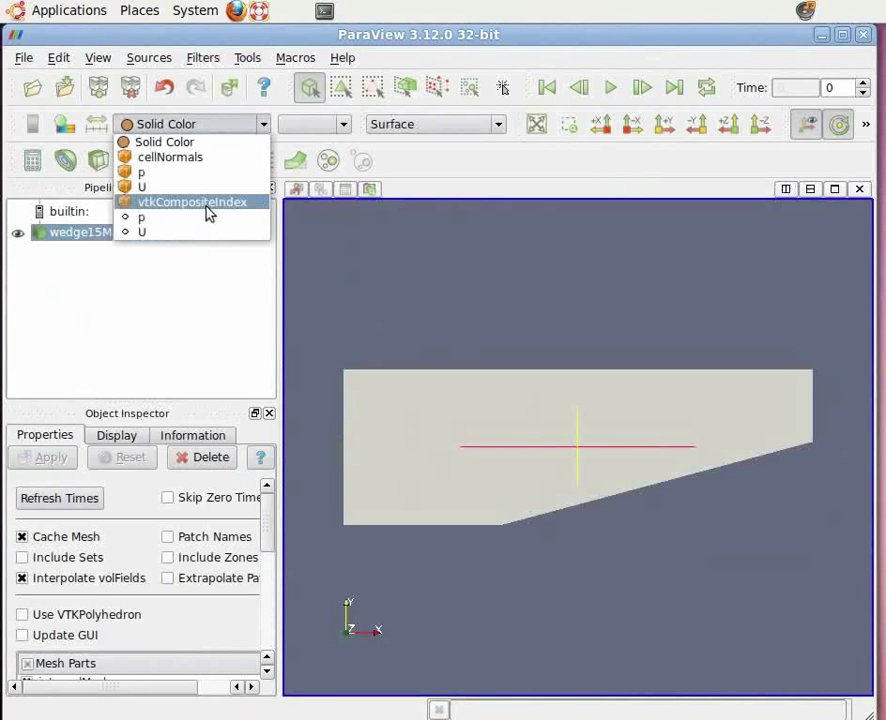
pyautogui.click(199, 234)
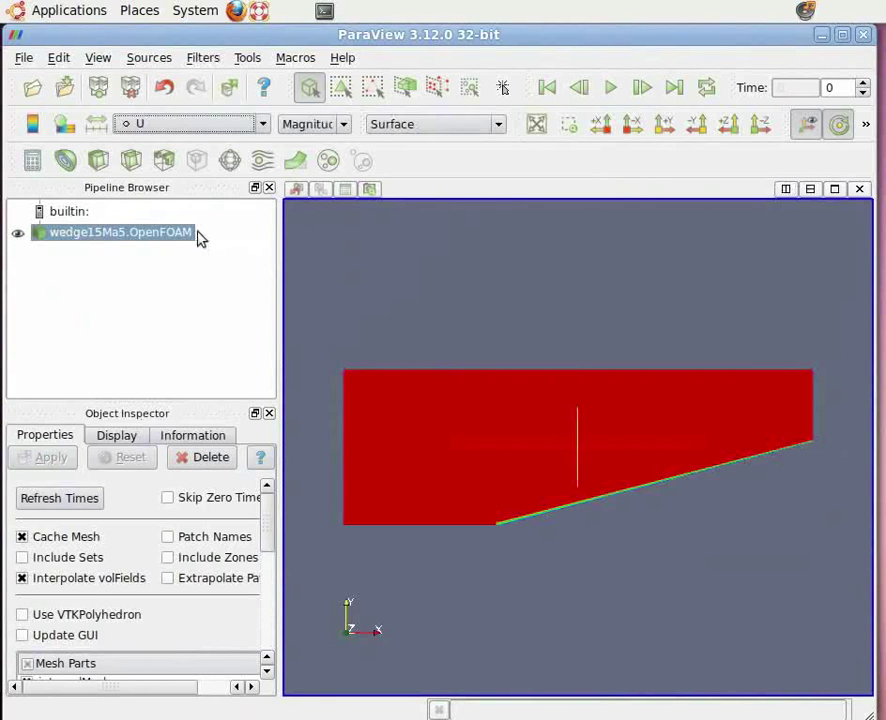
pyautogui.click(33, 125)
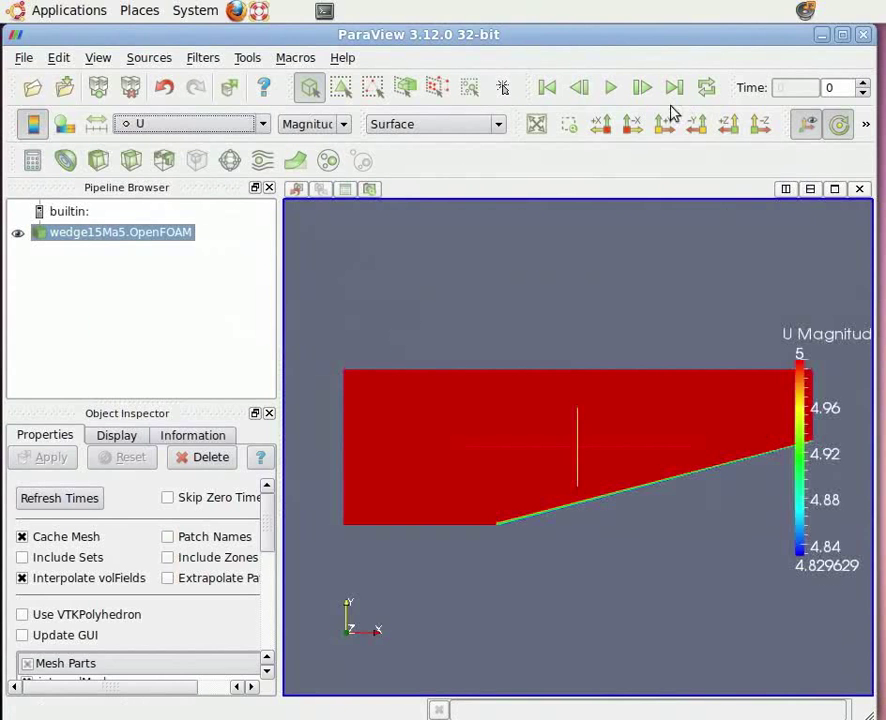
pyautogui.click(611, 89)
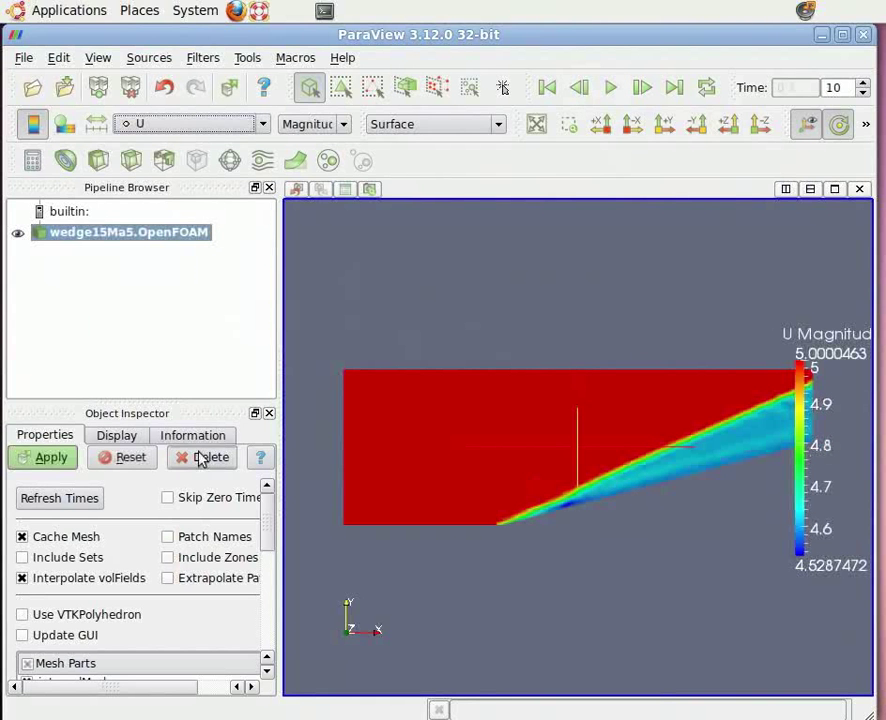
pyautogui.click(55, 464)
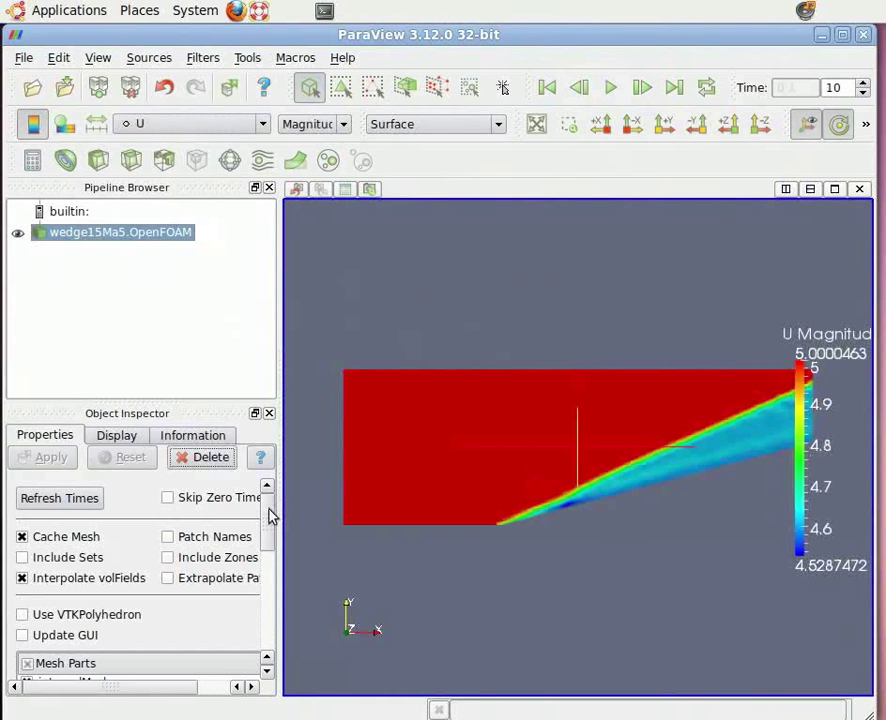
# Step: Rescale the wedge's colour range to the current data
pyautogui.moveTo(270, 515); pyautogui.dragTo(273, 546)
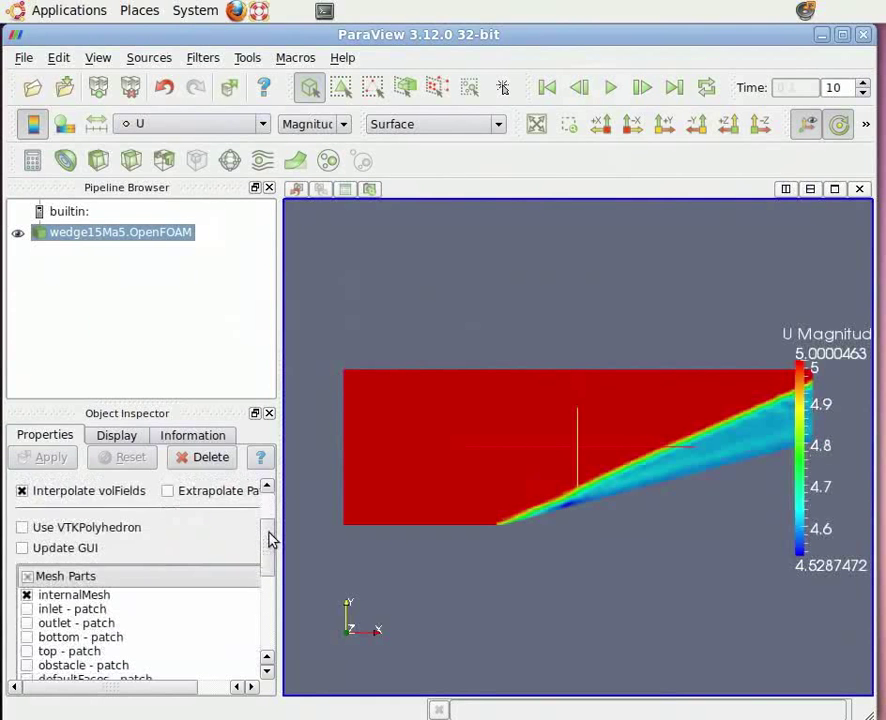
pyautogui.click(118, 439)
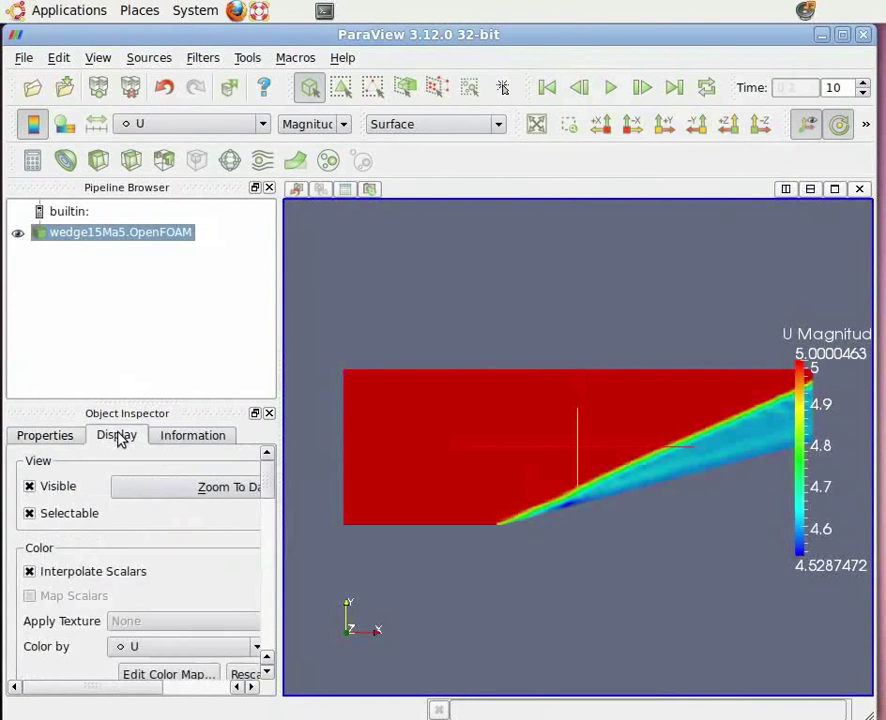
pyautogui.moveTo(268, 487); pyautogui.dragTo(267, 508)
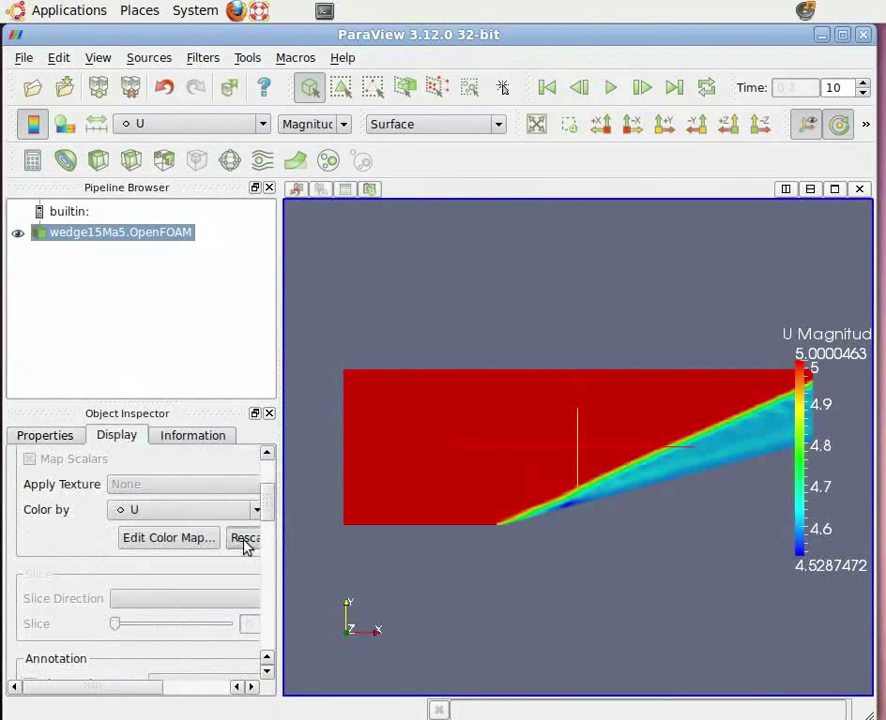
pyautogui.click(245, 541)
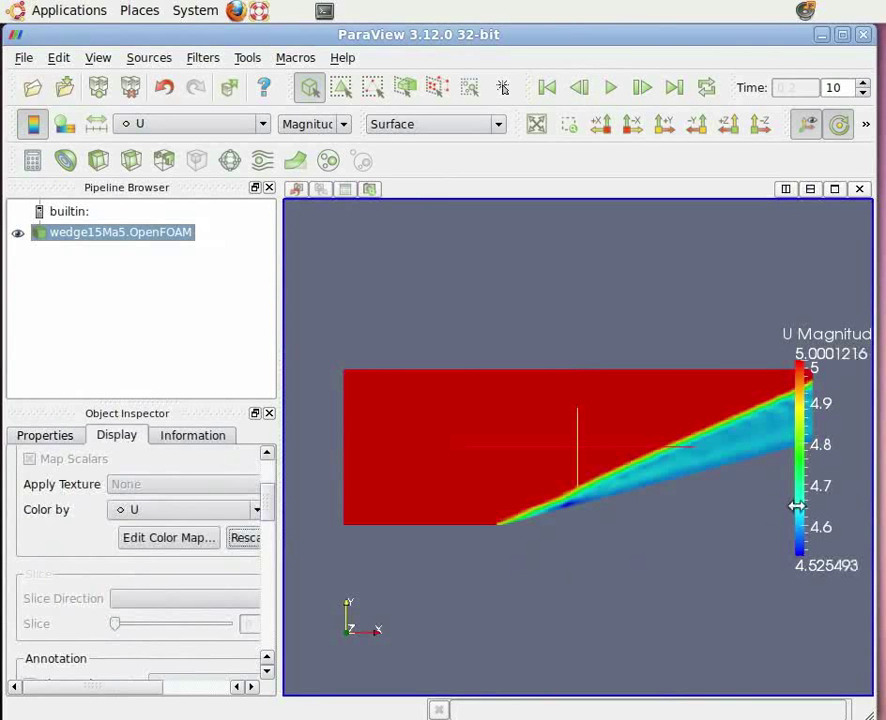
# Step: Colour the wedge by pressure p (0.9996–6.88), then close ParaView
pyautogui.click(264, 126)
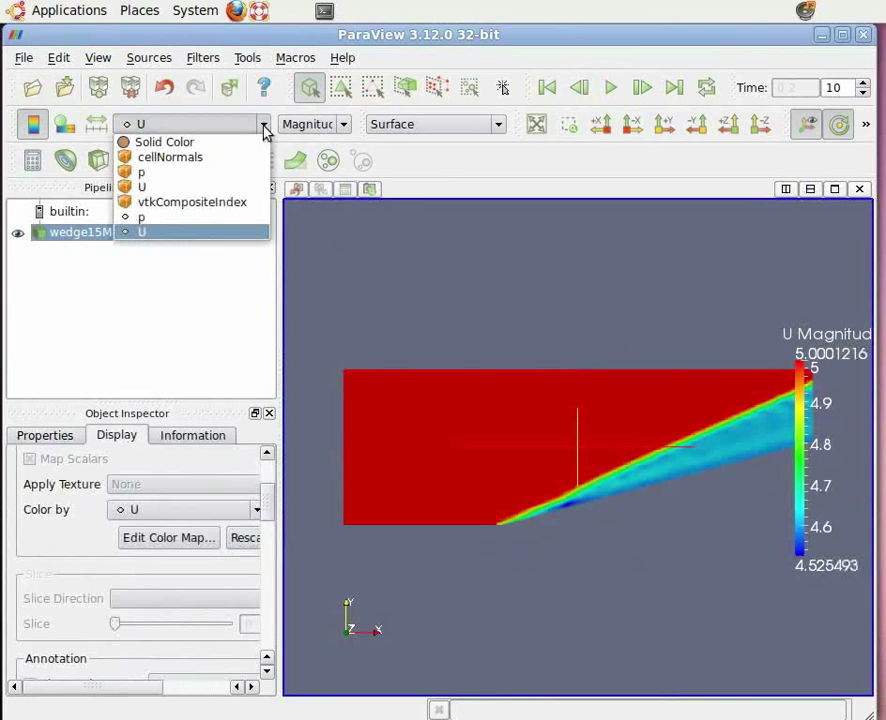
pyautogui.click(222, 218)
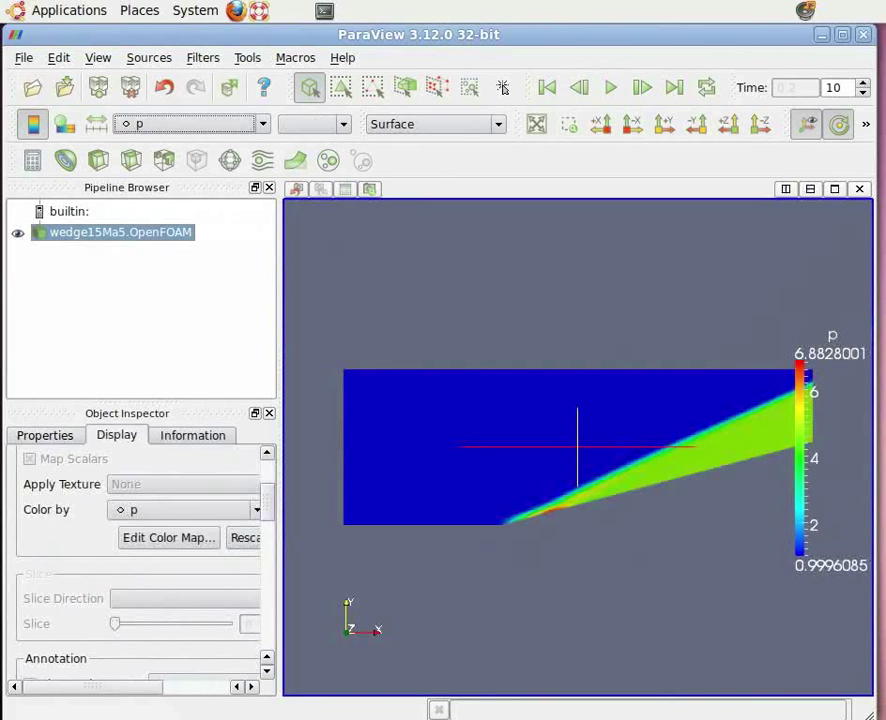
pyautogui.click(864, 35)
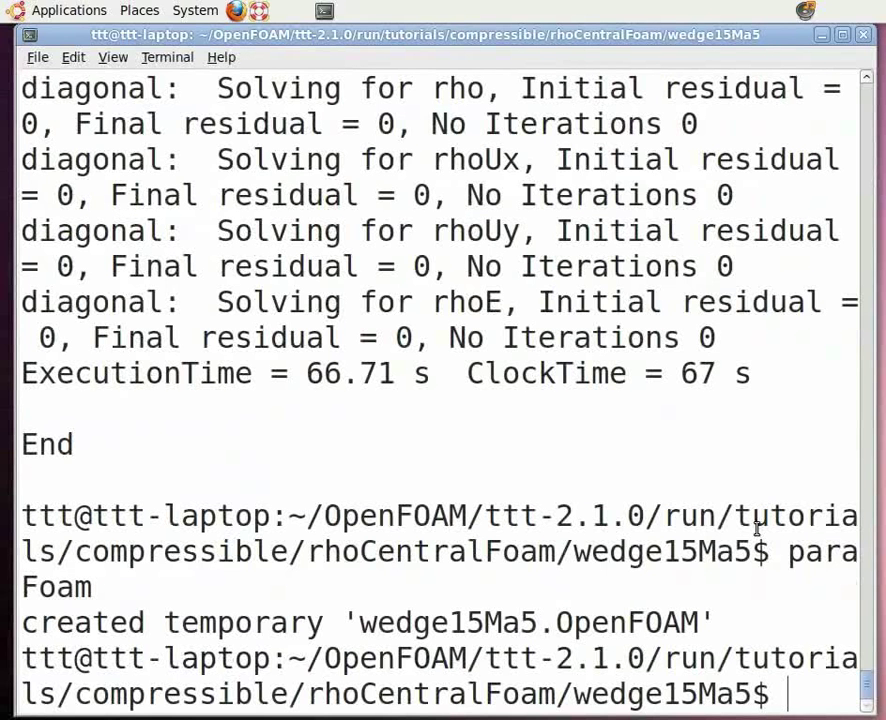
# Step: Run the Mach utility (max 5.00147 at Time 0.2), then relaunch paraFoam
pyautogui.write('Mach')
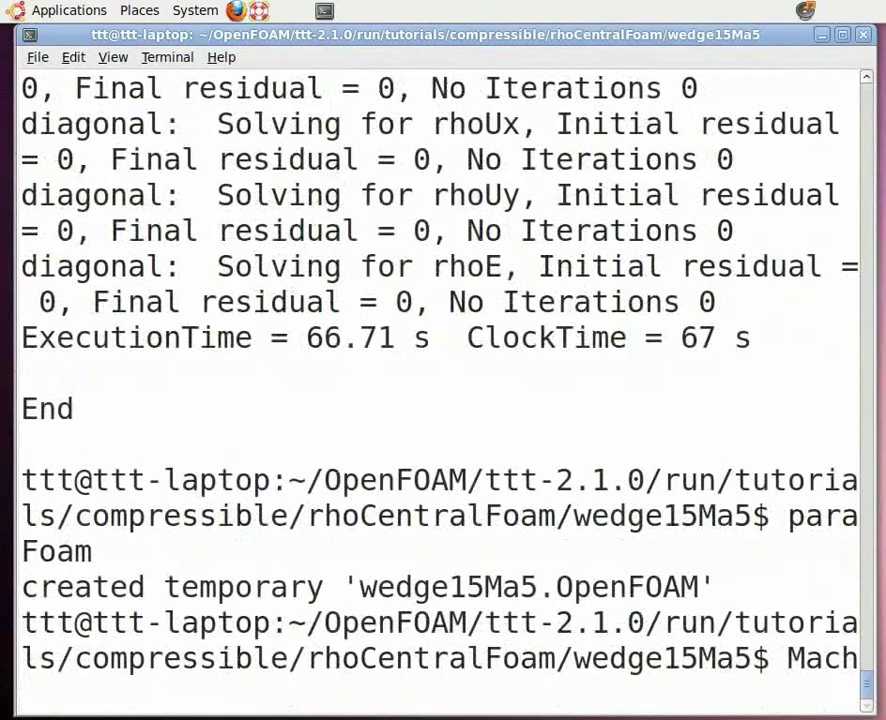
pyautogui.press('Return')
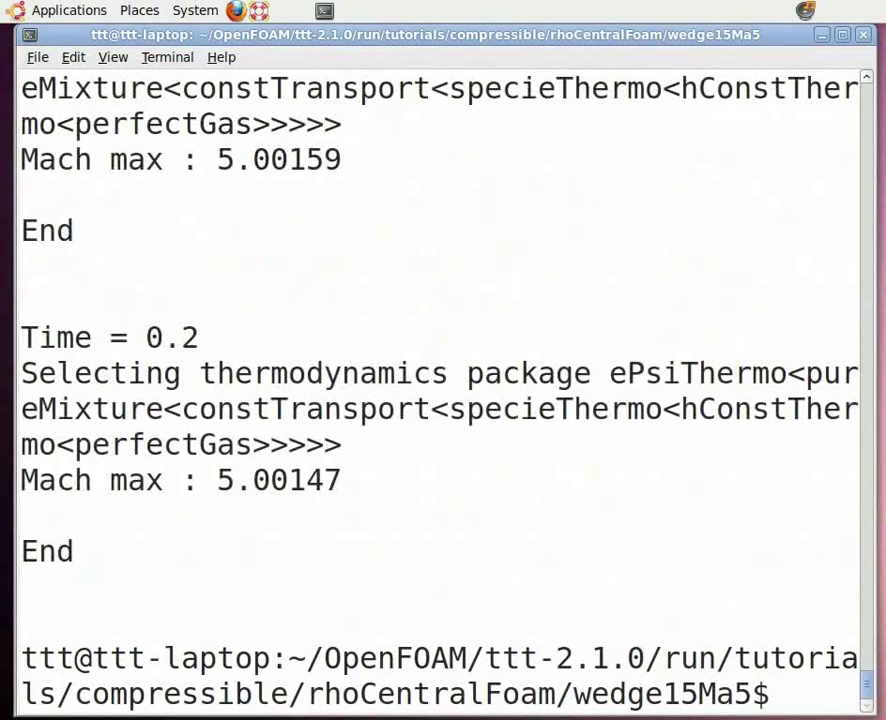
pyautogui.write('paa')
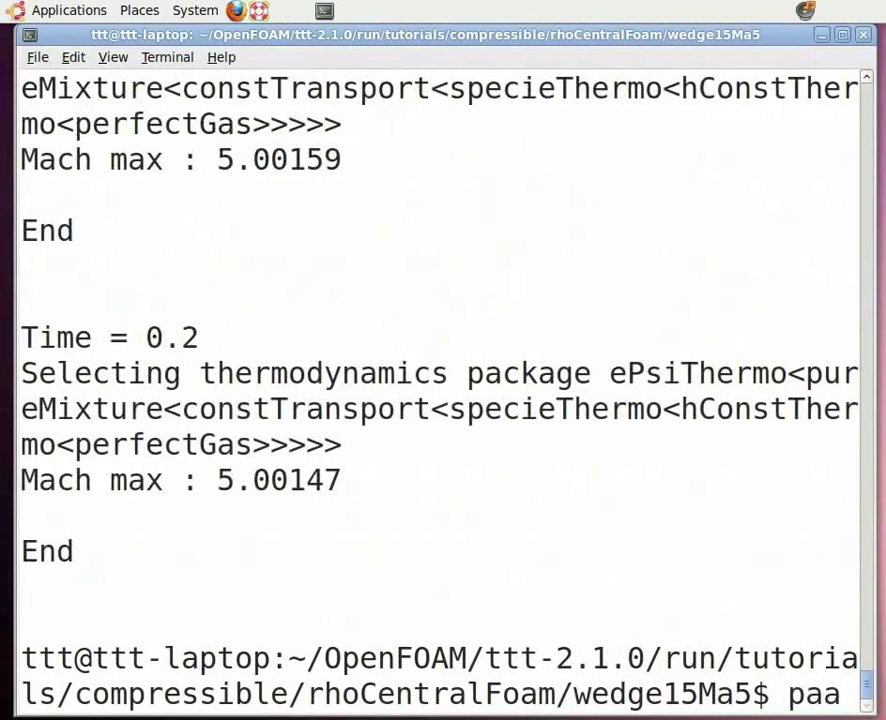
pyautogui.press('BackSpace')
pyautogui.write('ra')
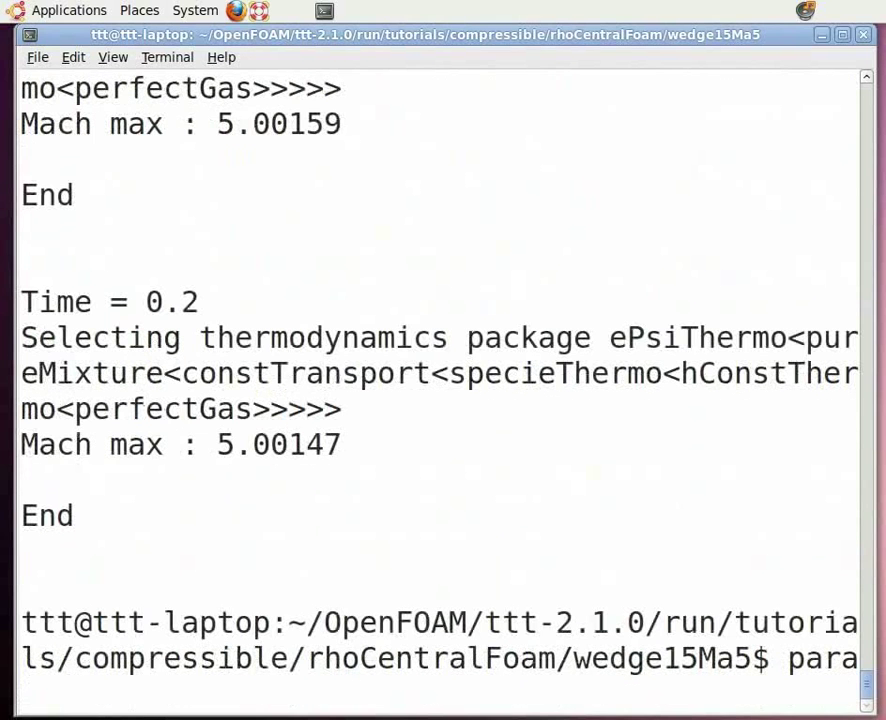
pyautogui.write('Foam')
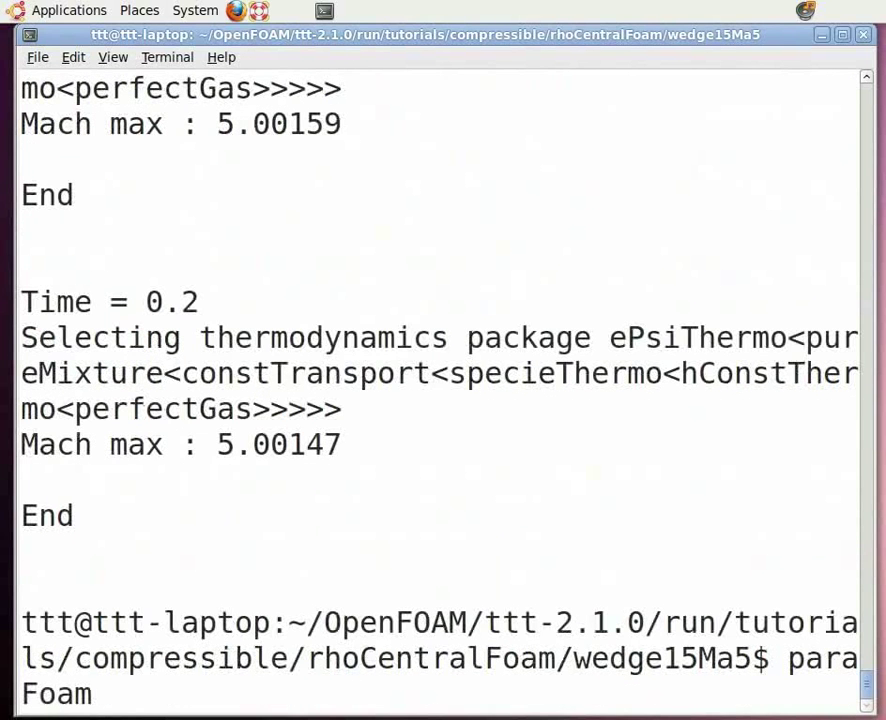
pyautogui.press('Return')
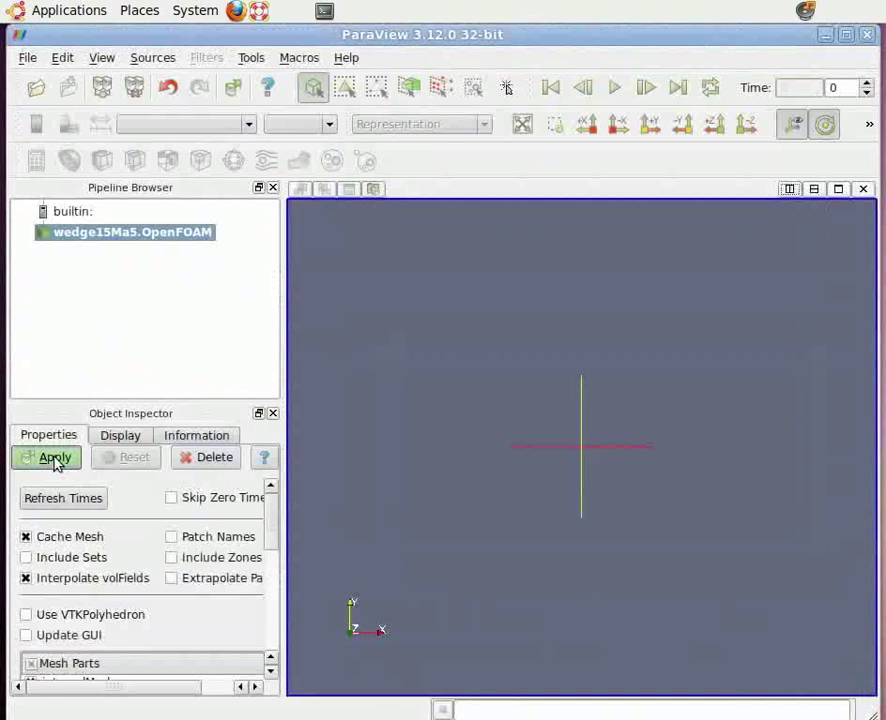
# Step: Load wedge15Ma5.OpenFOAM, then enable the Ma volume field and apply it alongside p and U
pyautogui.click(55, 460)
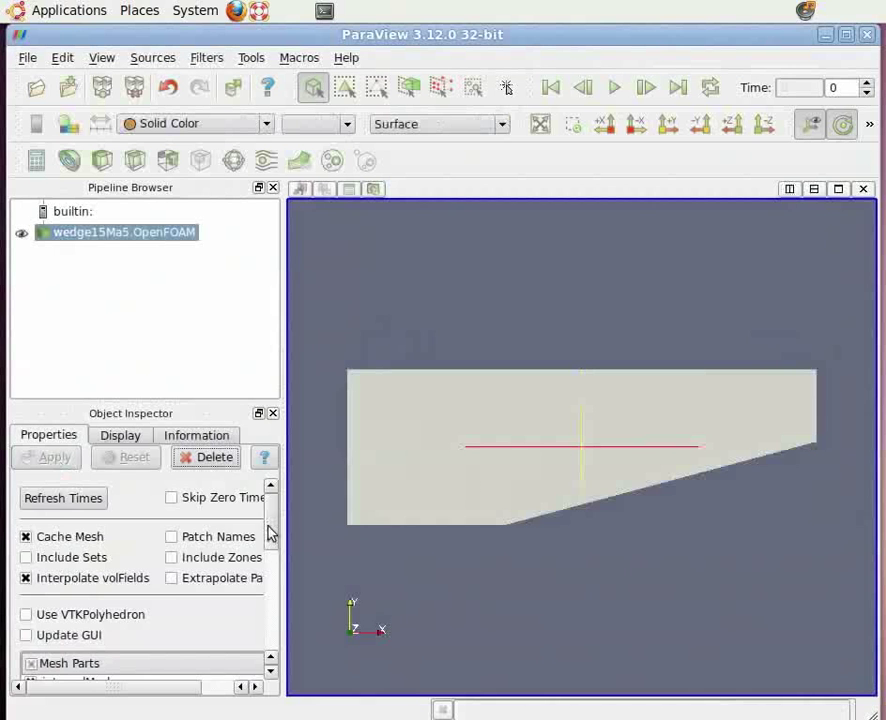
pyautogui.moveTo(268, 535); pyautogui.dragTo(272, 605)
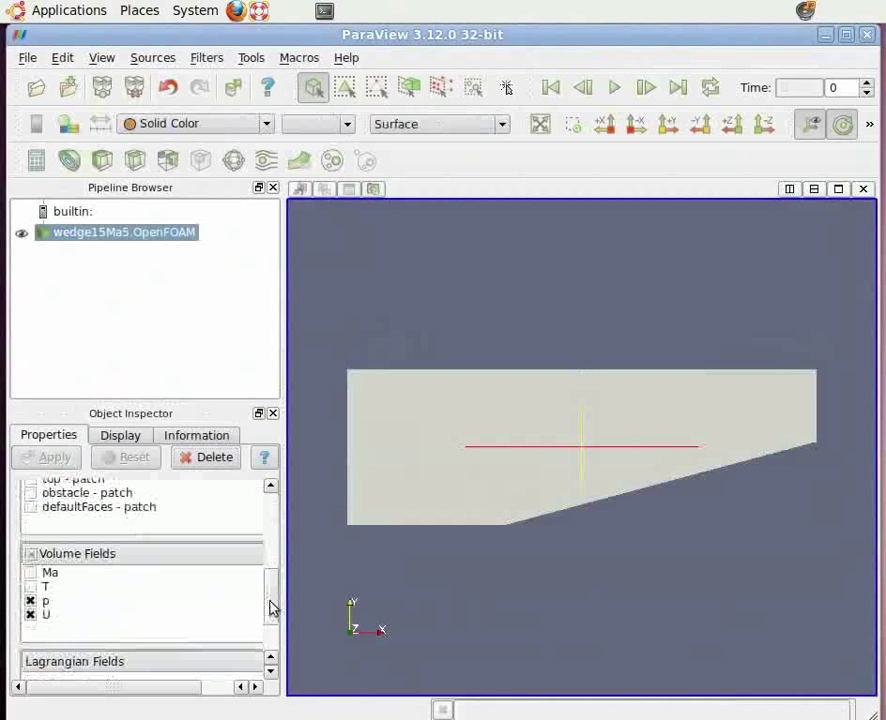
pyautogui.click(31, 573)
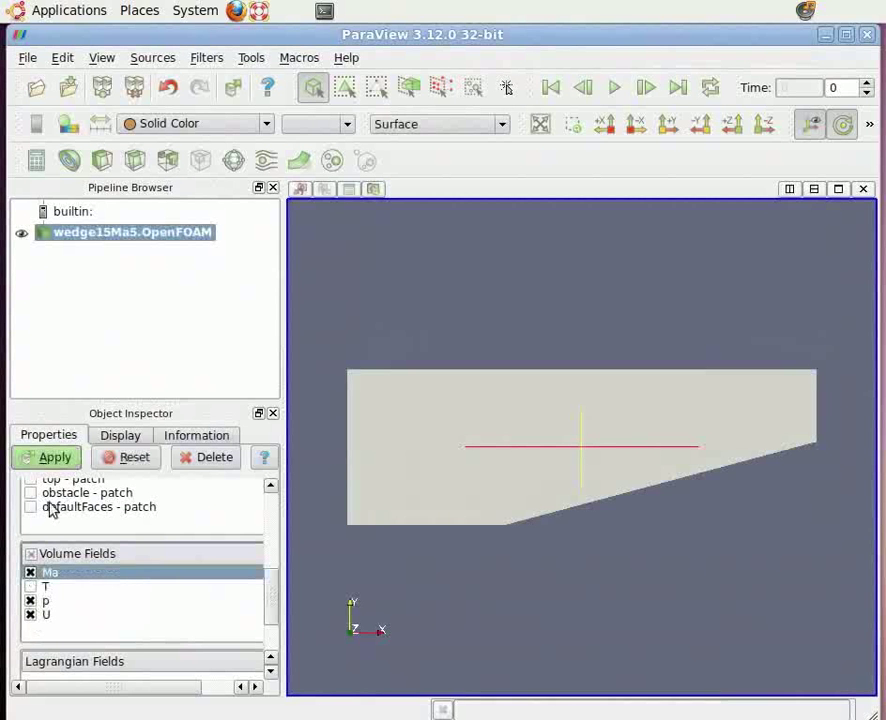
pyautogui.click(50, 463)
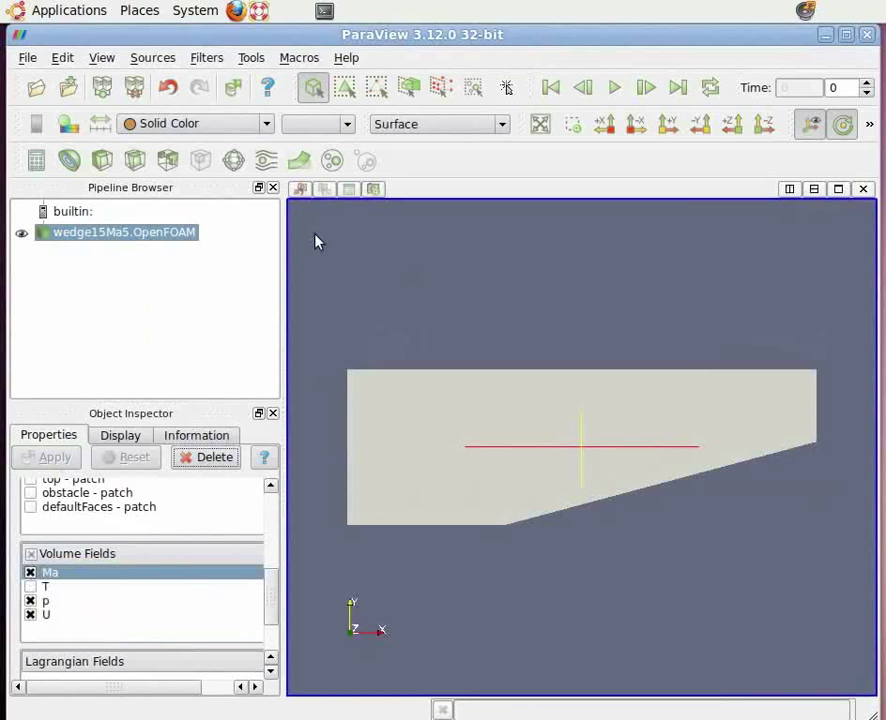
# Step: Colour the wedge by point Ma at the final time and show the 3.33–5.0 Ma legend
pyautogui.click(267, 124)
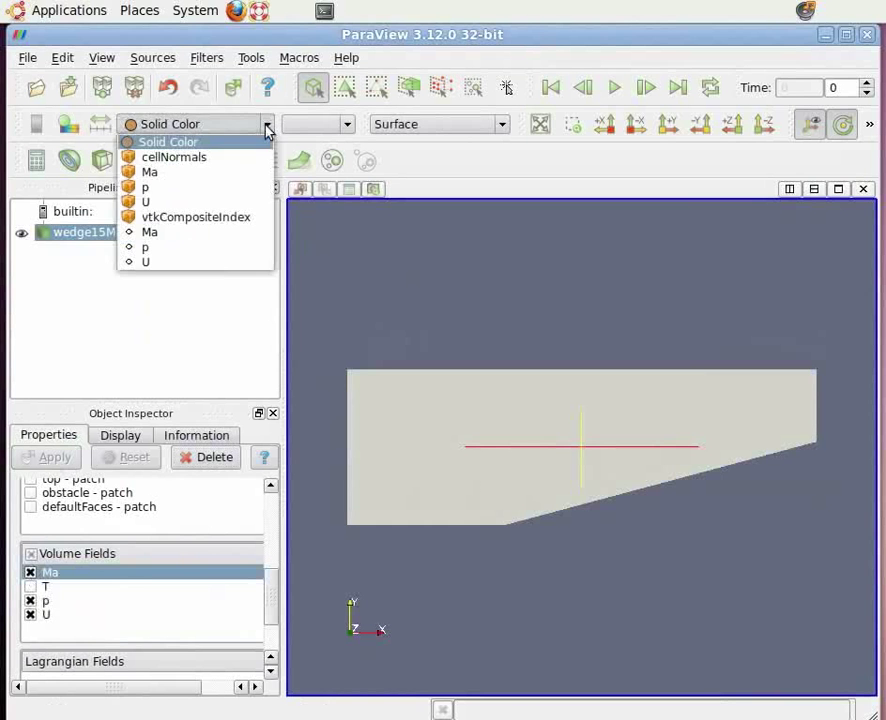
pyautogui.click(209, 232)
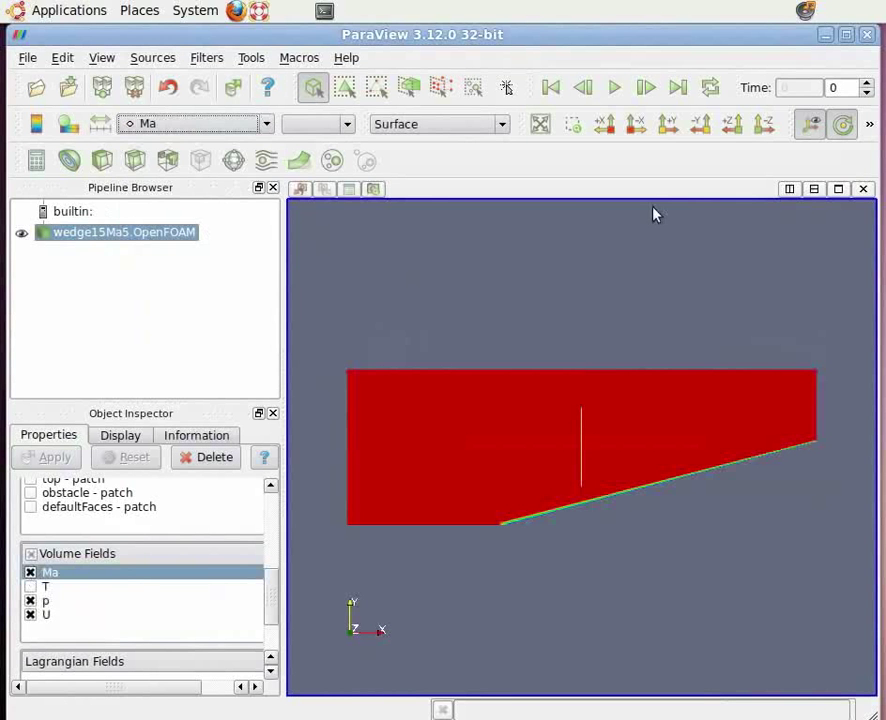
pyautogui.click(615, 88)
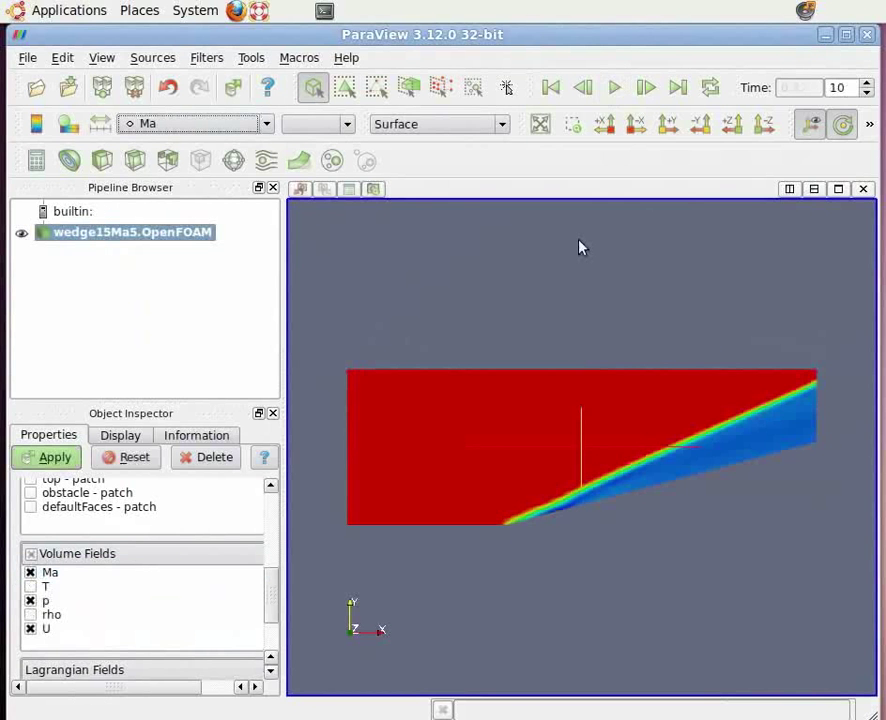
pyautogui.click(35, 125)
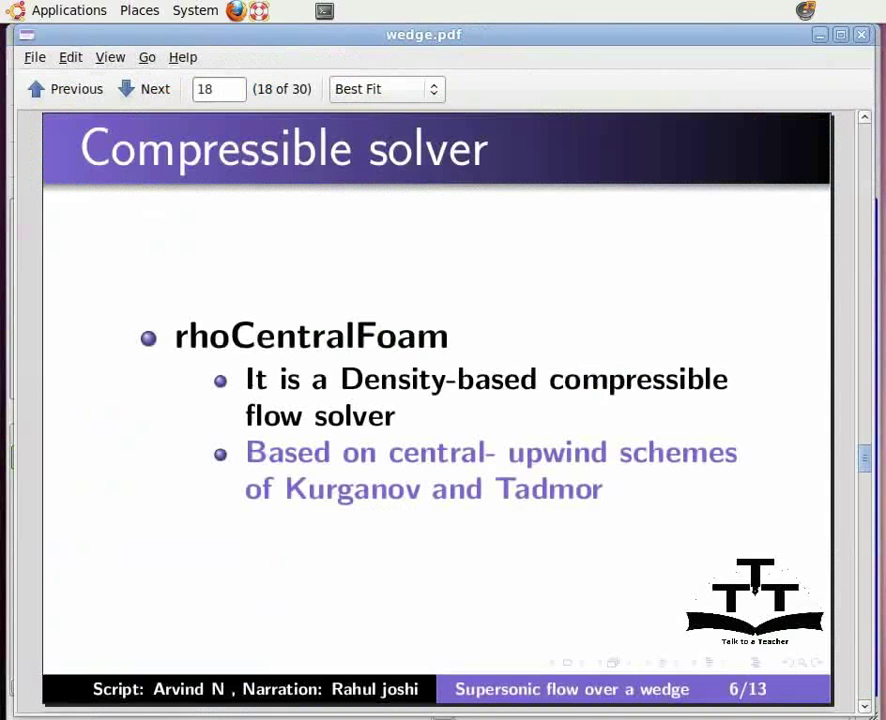
# Step: Page from slide 18 through Validation and Summary to page 25, the Assignment slide
pyautogui.press('pagedown')
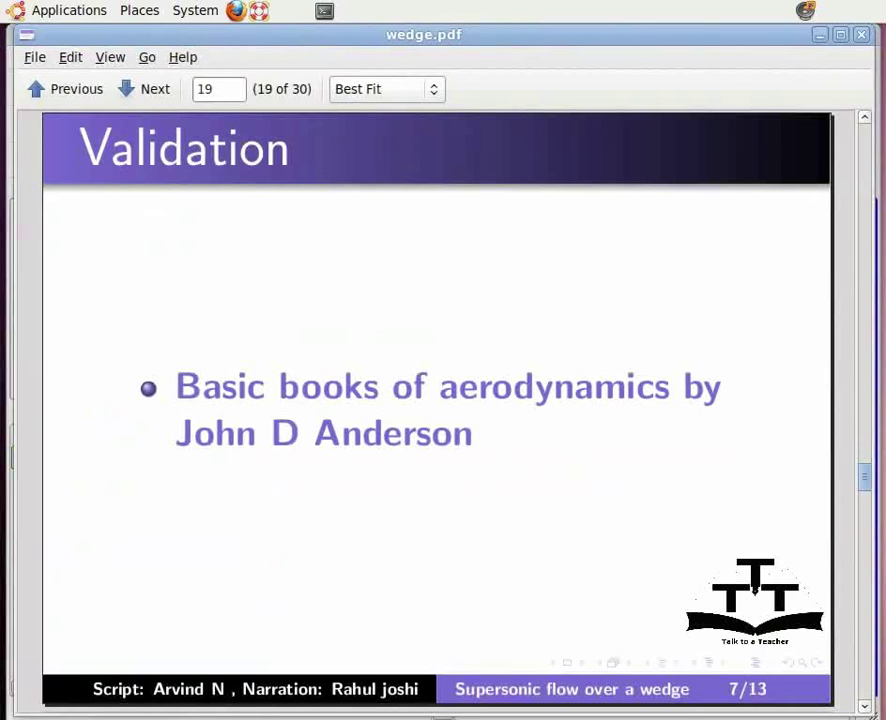
pyautogui.press('pagedown')
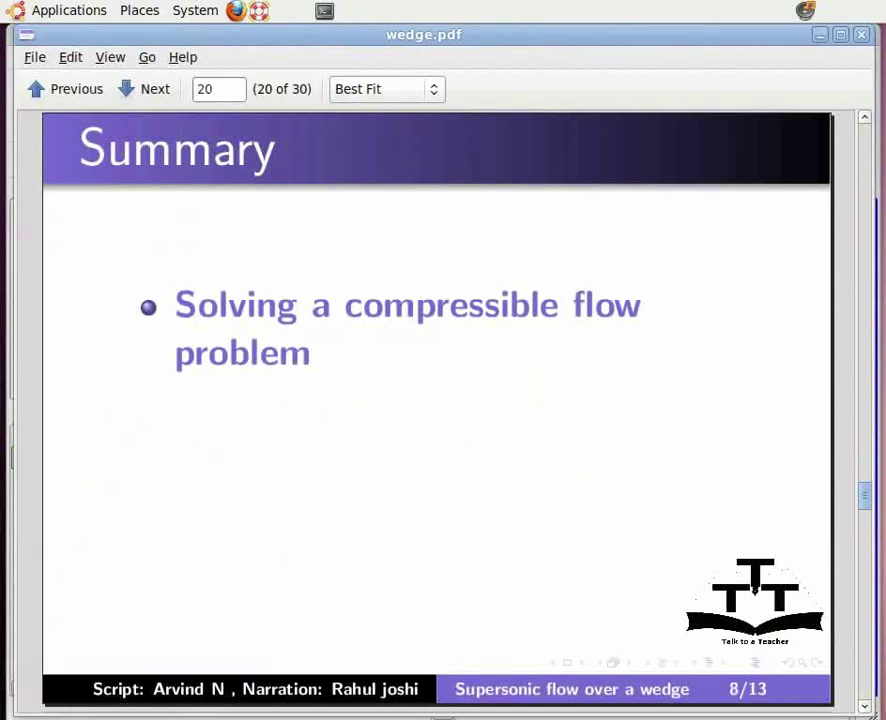
pyautogui.press('pagedown')
pyautogui.press('pagedown')
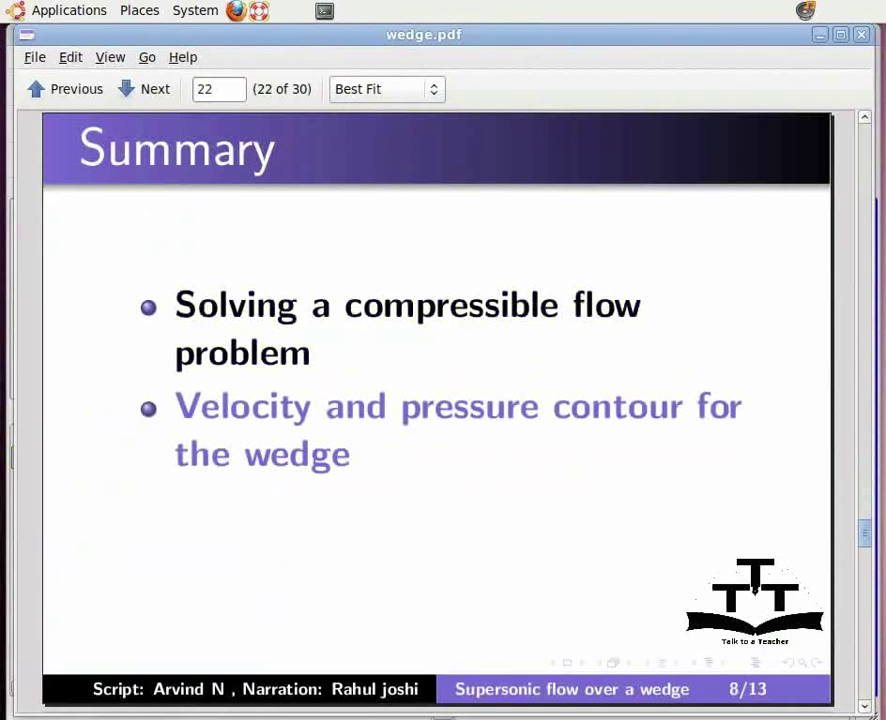
pyautogui.press('pagedown')
pyautogui.press('pagedown')
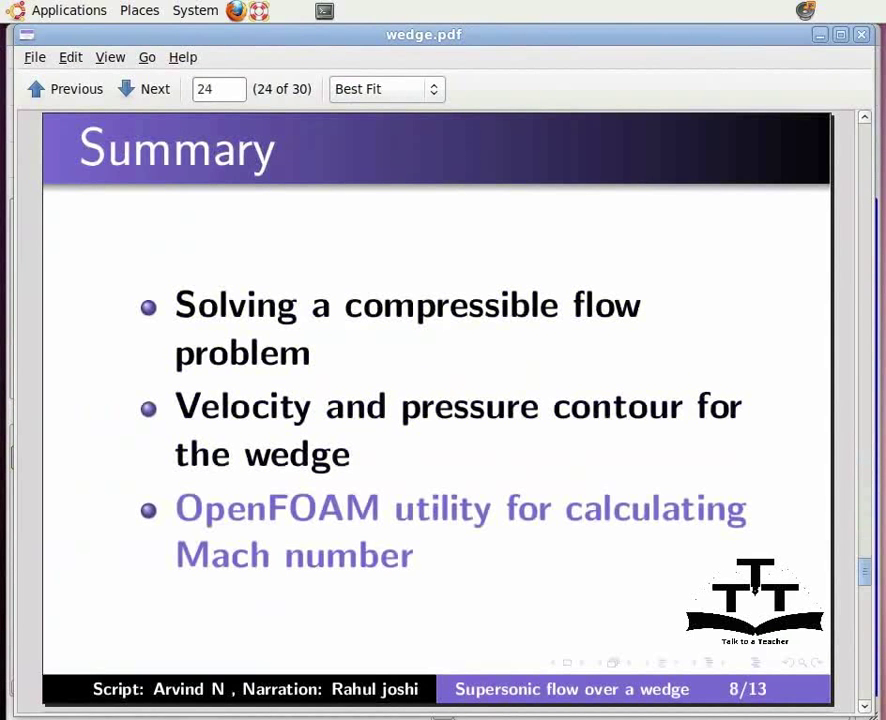
pyautogui.press('pagedown')
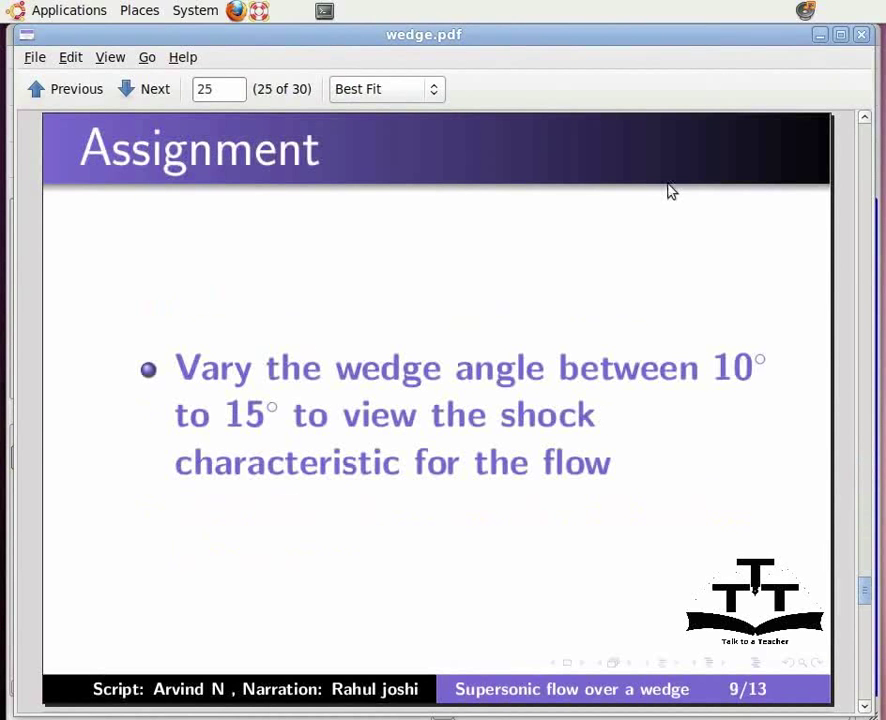
# Step: Page from the Spoken Tutorial Project slide through Workshops and Acknowledgements to page 30
pyautogui.press('pagedown')
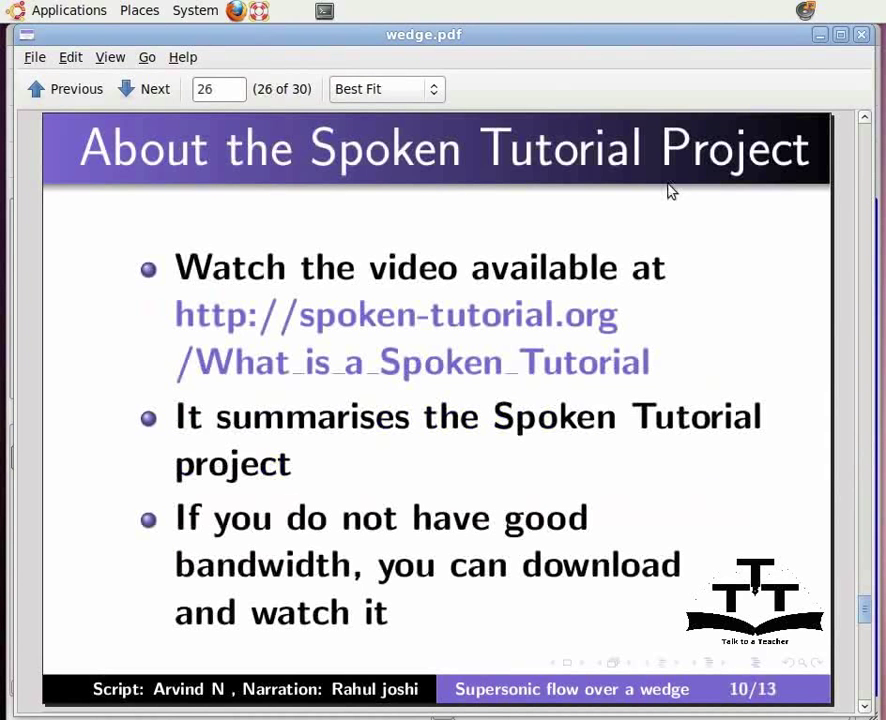
pyautogui.press('pagedown')
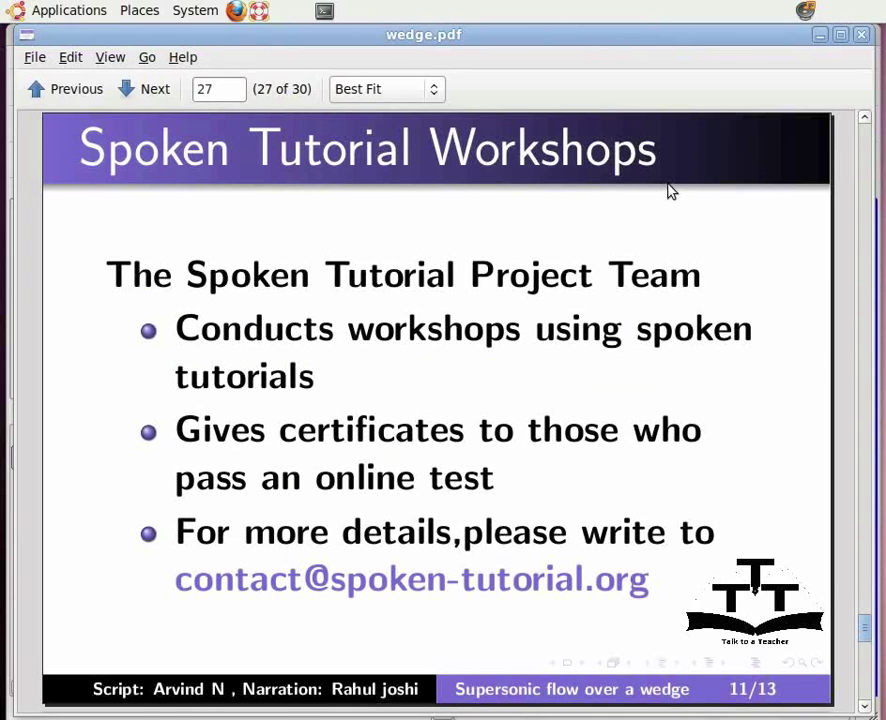
pyautogui.press('pagedown')
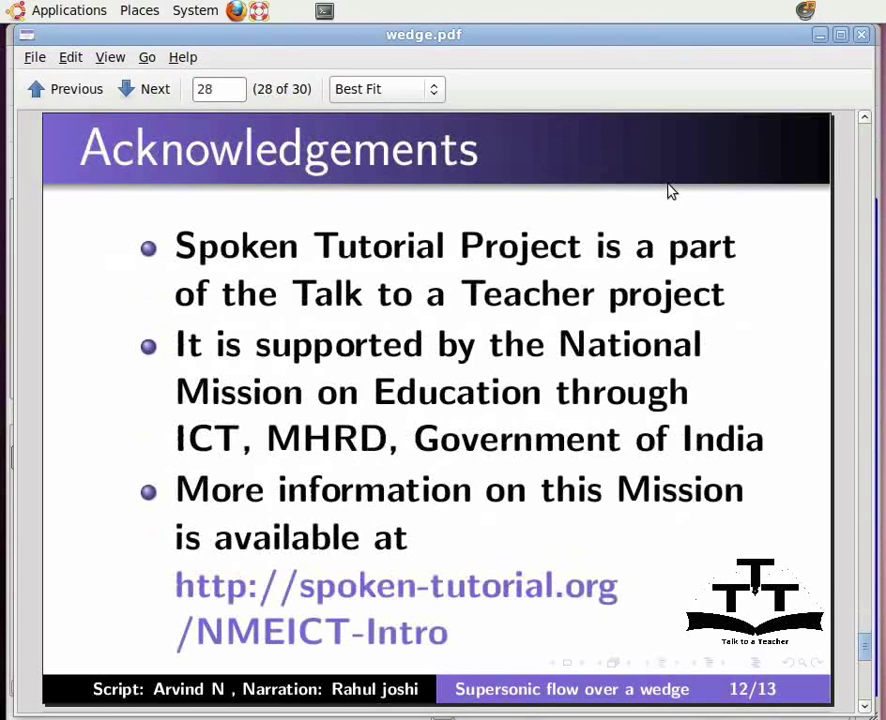
pyautogui.press('pagedown')
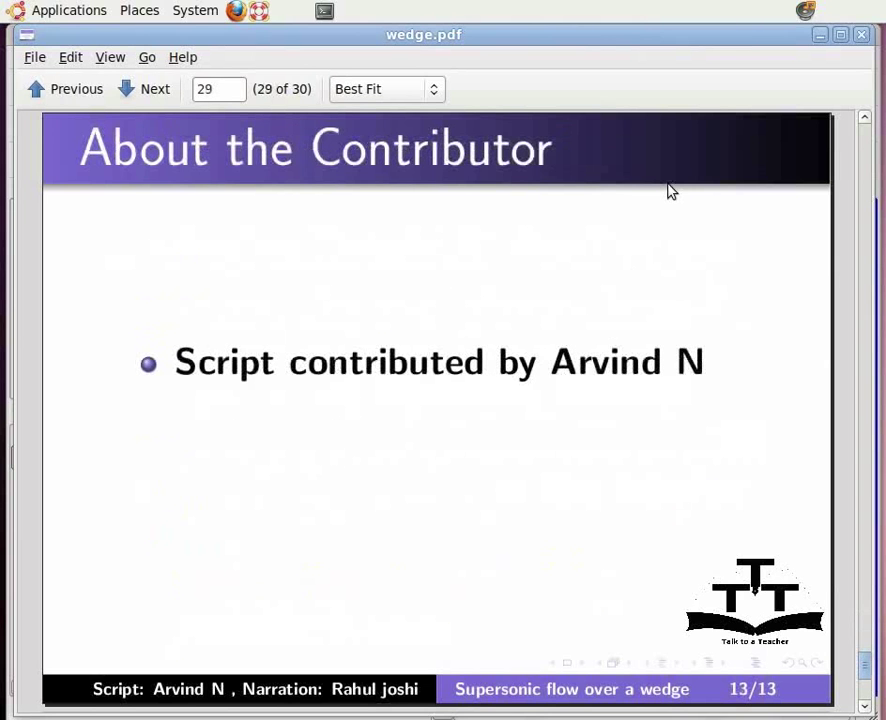
pyautogui.press('pagedown')
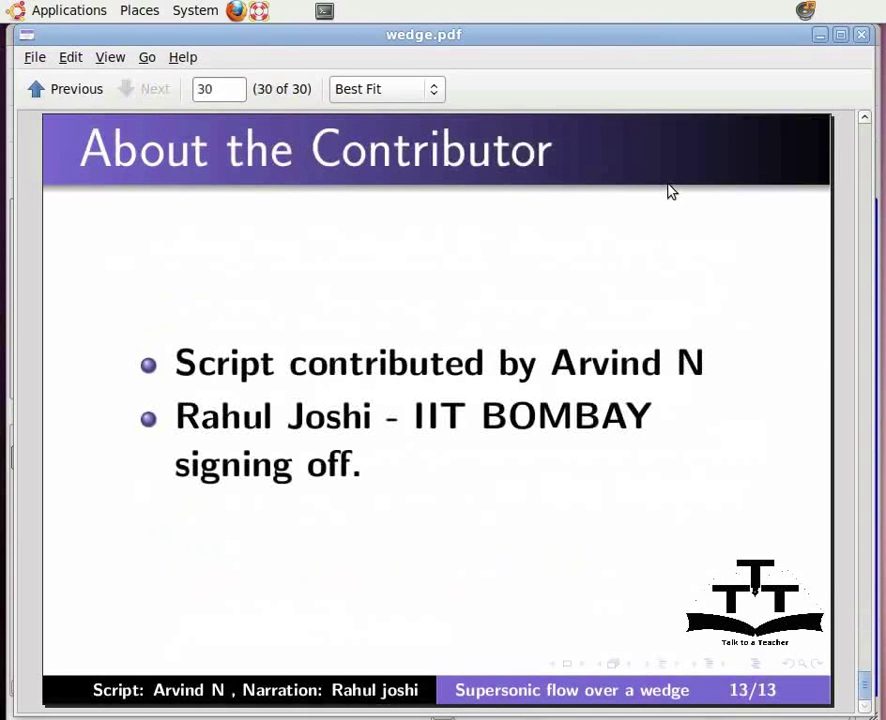